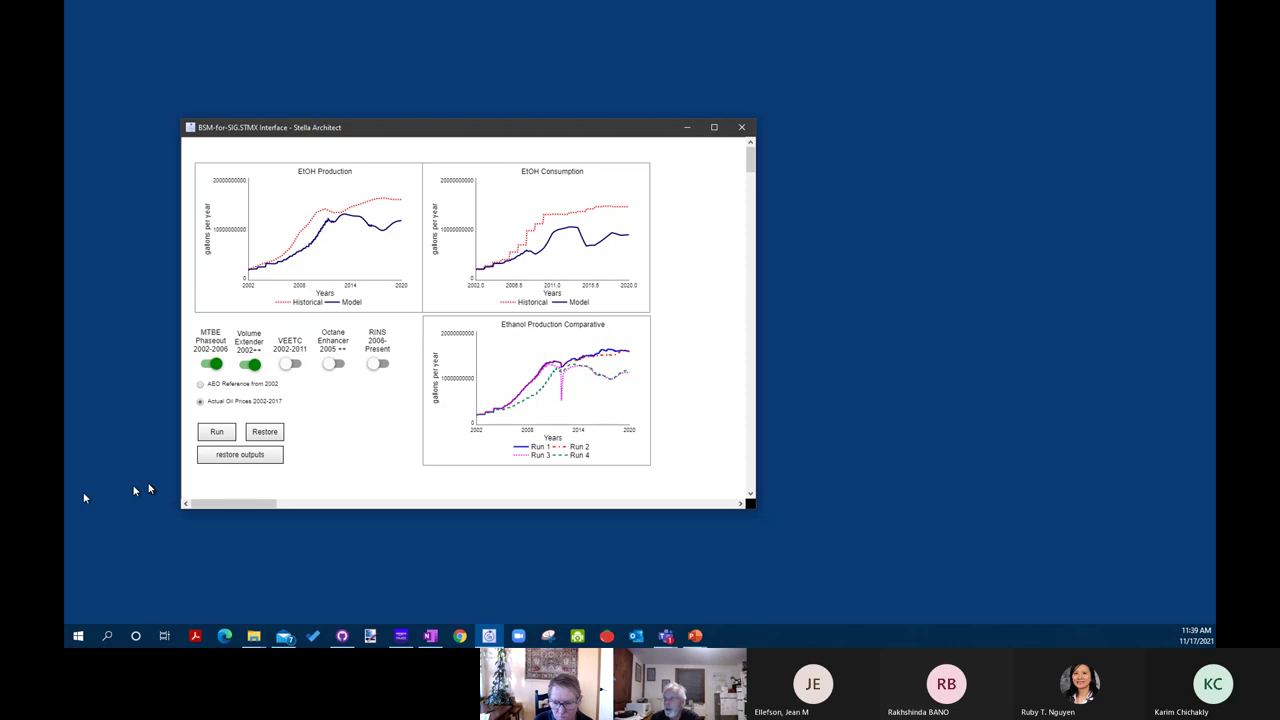
Switch off the Volume Extender policy and rerun the model as Run 5
left_click(245, 366)
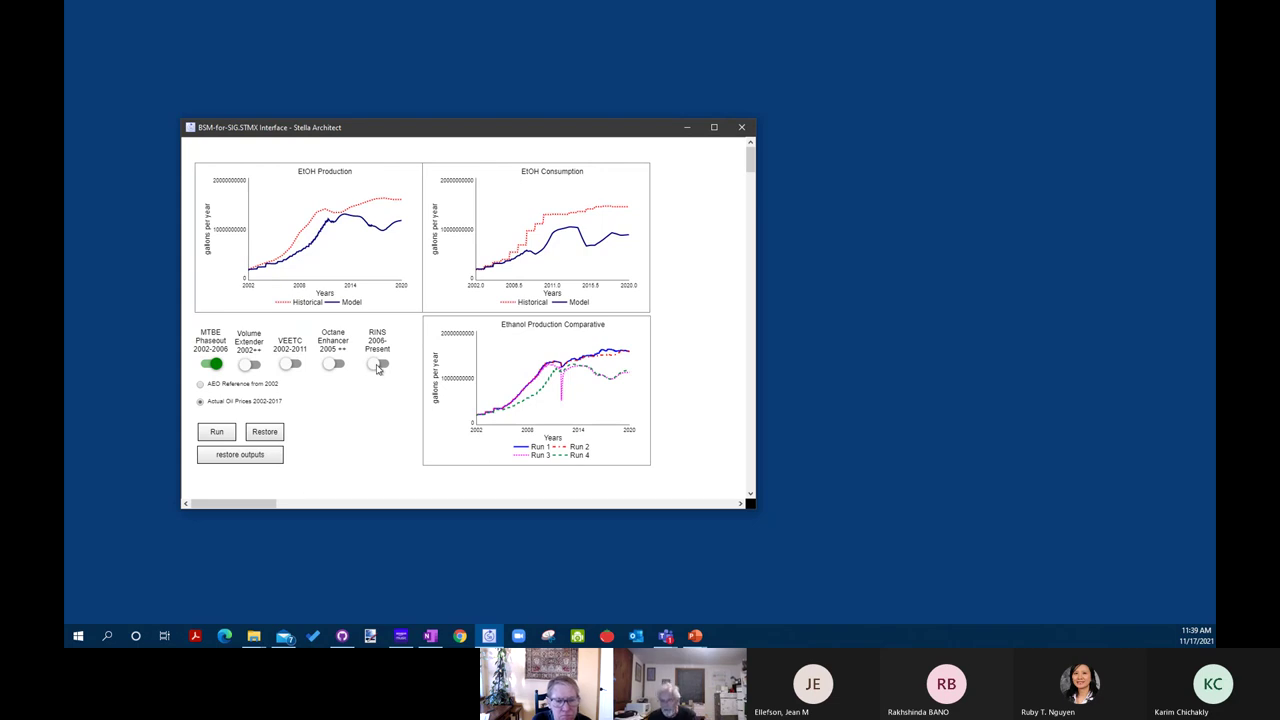
left_click(221, 436)
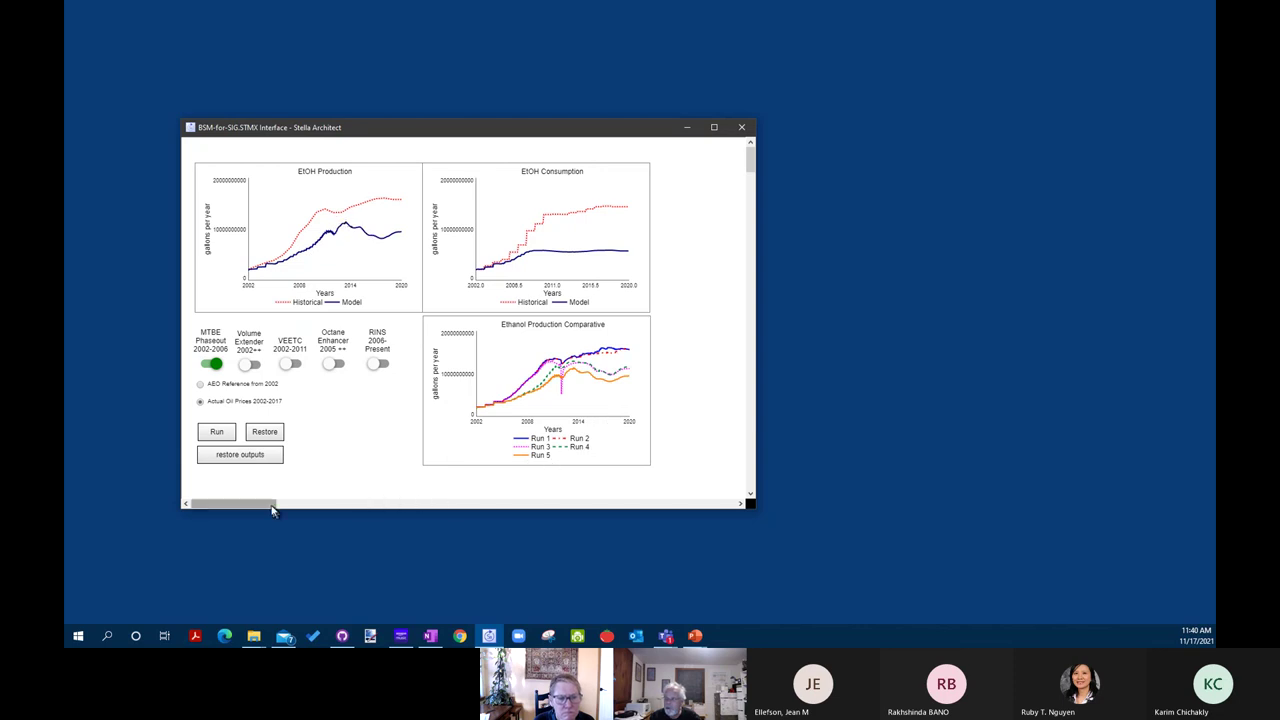
left_click_drag(272, 508, 342, 505)
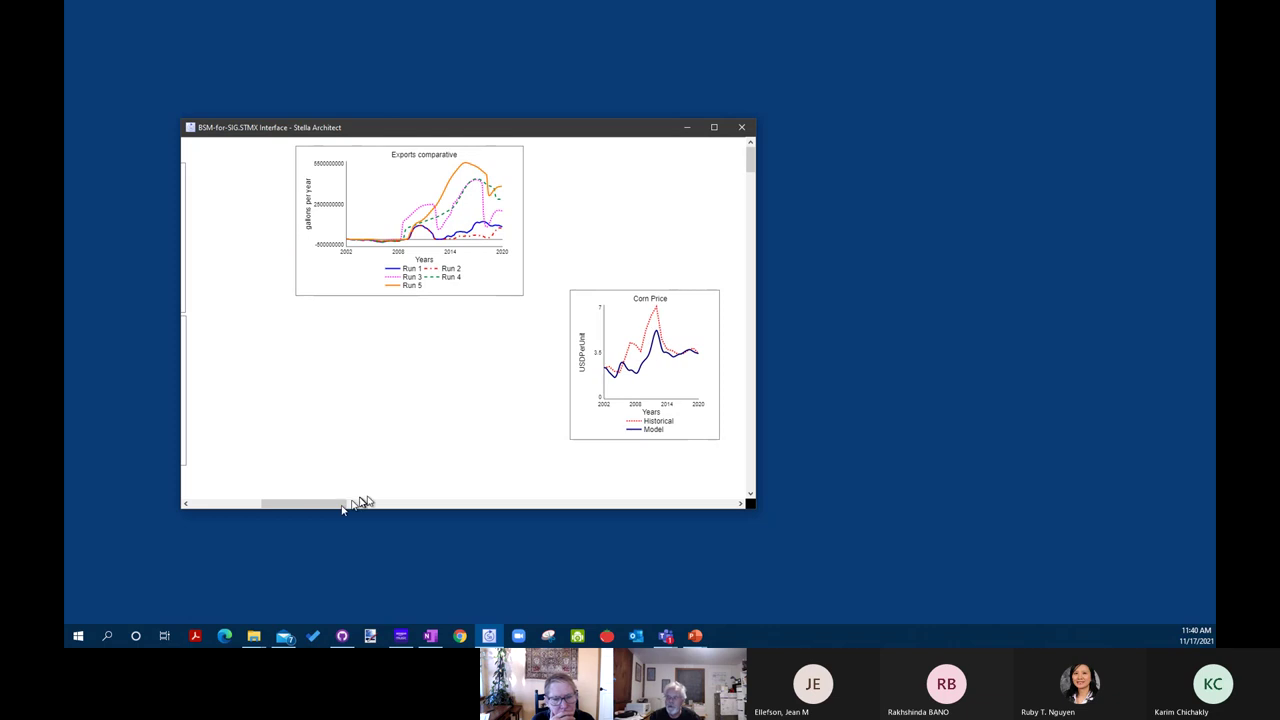
left_click_drag(337, 505, 249, 494)
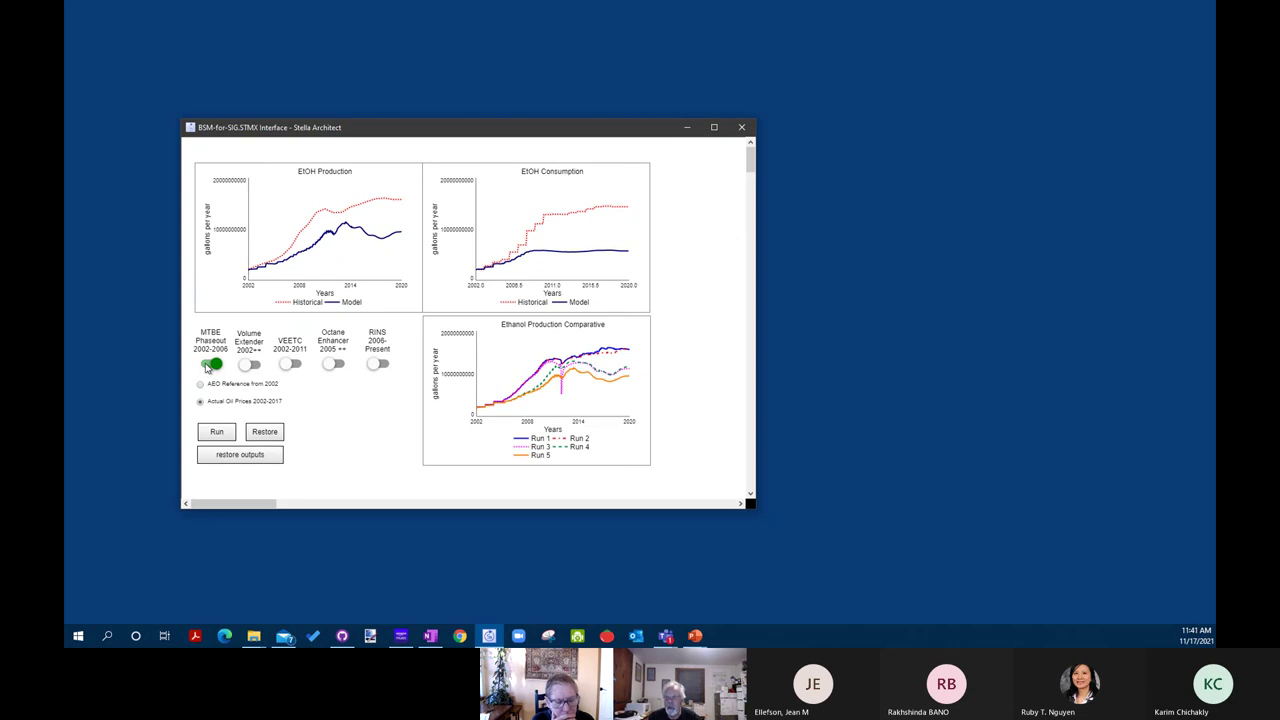
Run the model with all policies off as Run 6, then scroll down the interface
left_click(220, 436)
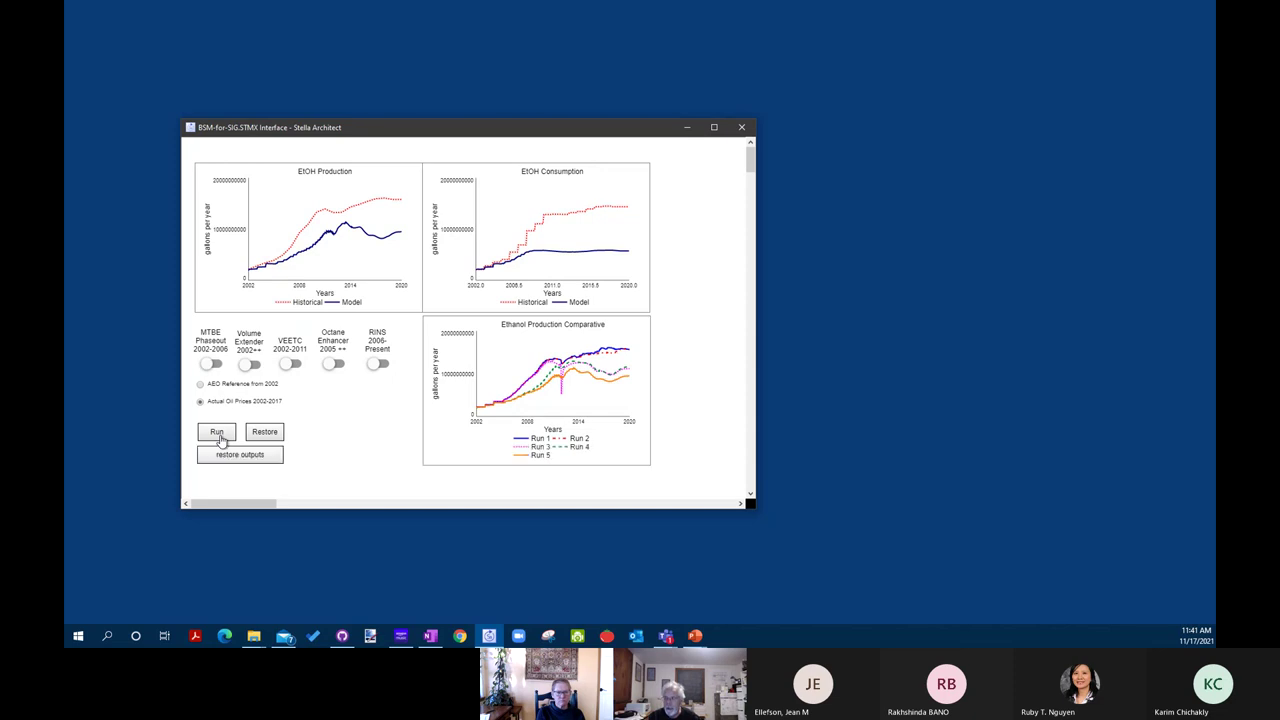
left_click(220, 436)
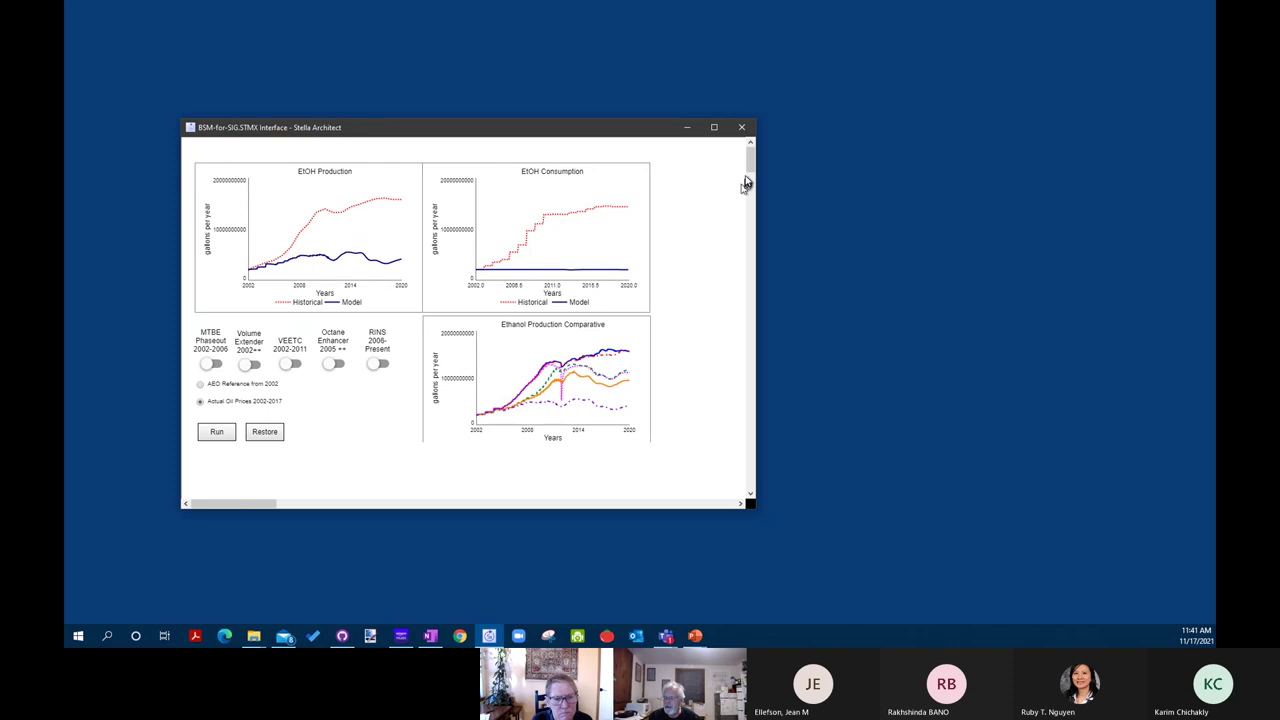
scroll(752, 172, "down", 2)
left_click_drag(752, 172, 754, 196)
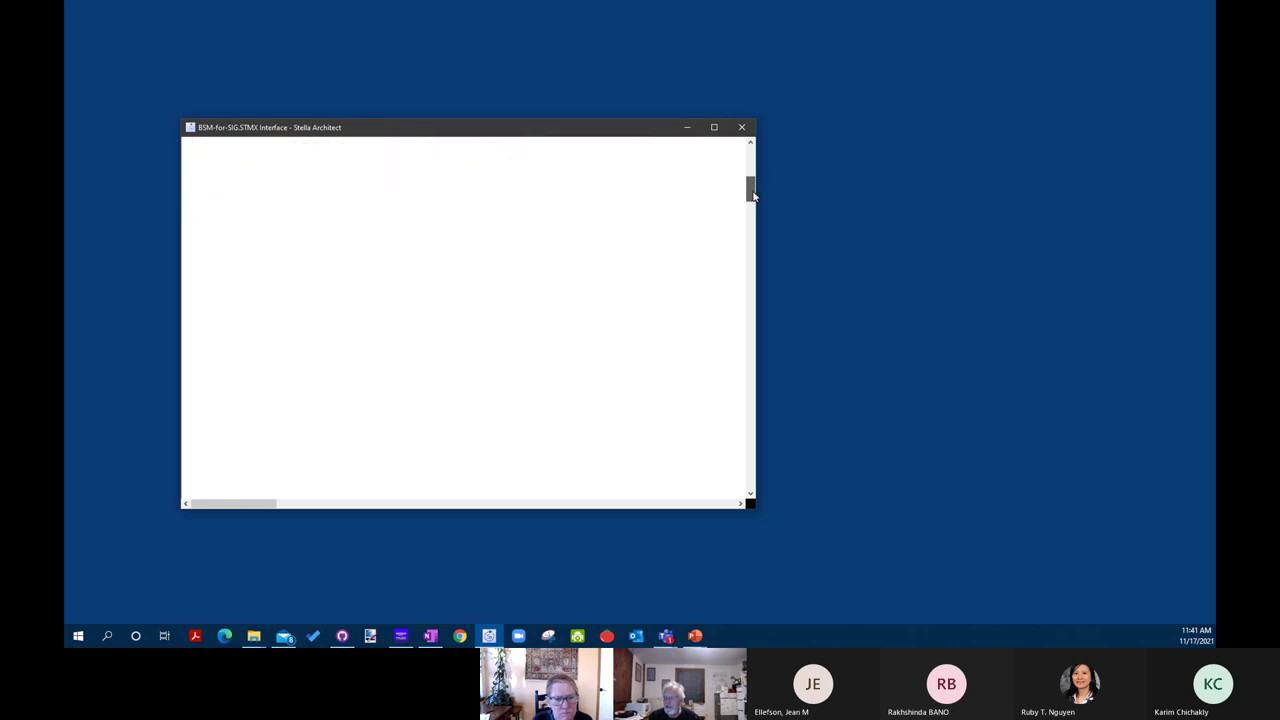
Minimize and restore the model window, then scroll down to the corn, soy and wheat production and acreage charts
left_click(687, 128)
mouse_move(490, 634)
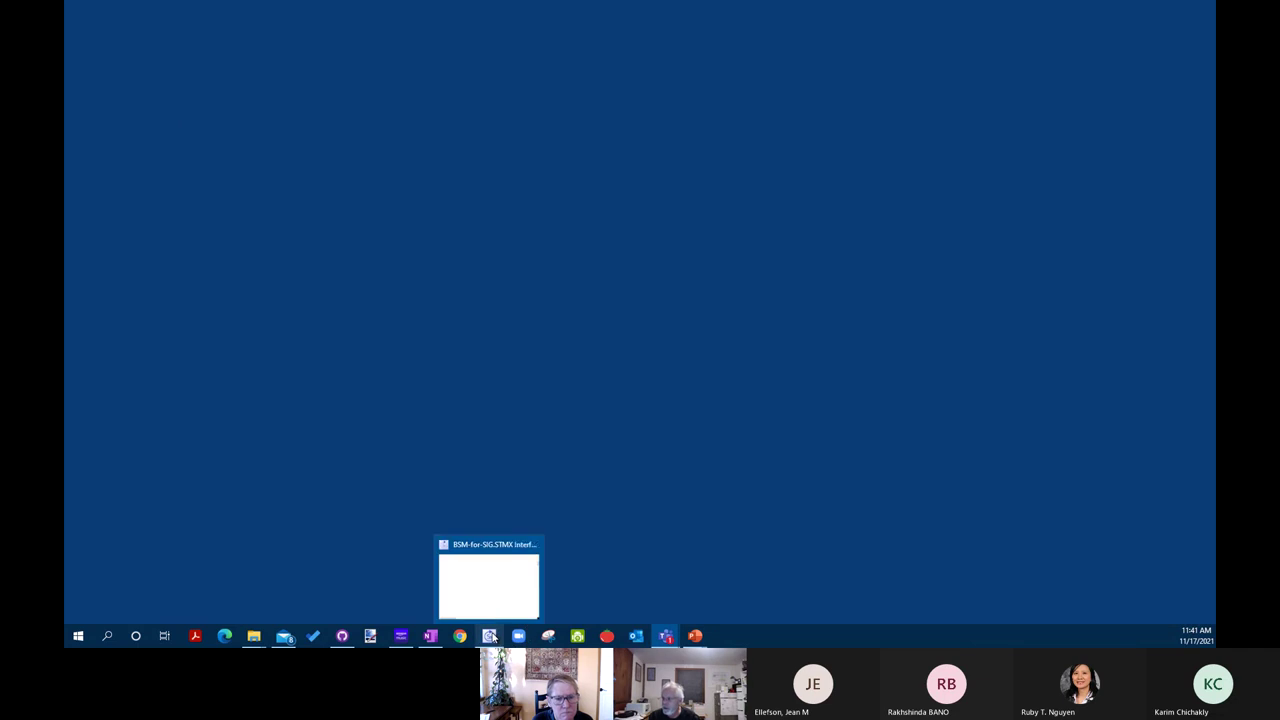
left_click(494, 606)
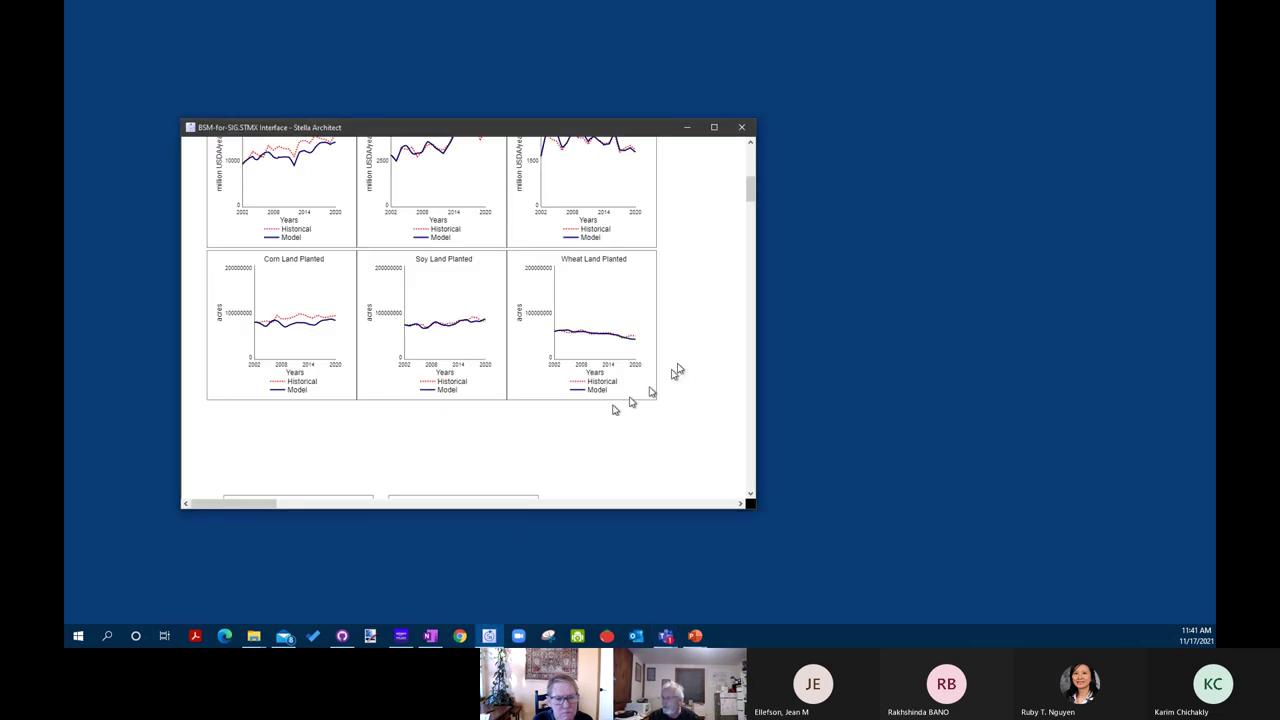
left_click_drag(750, 192, 750, 184)
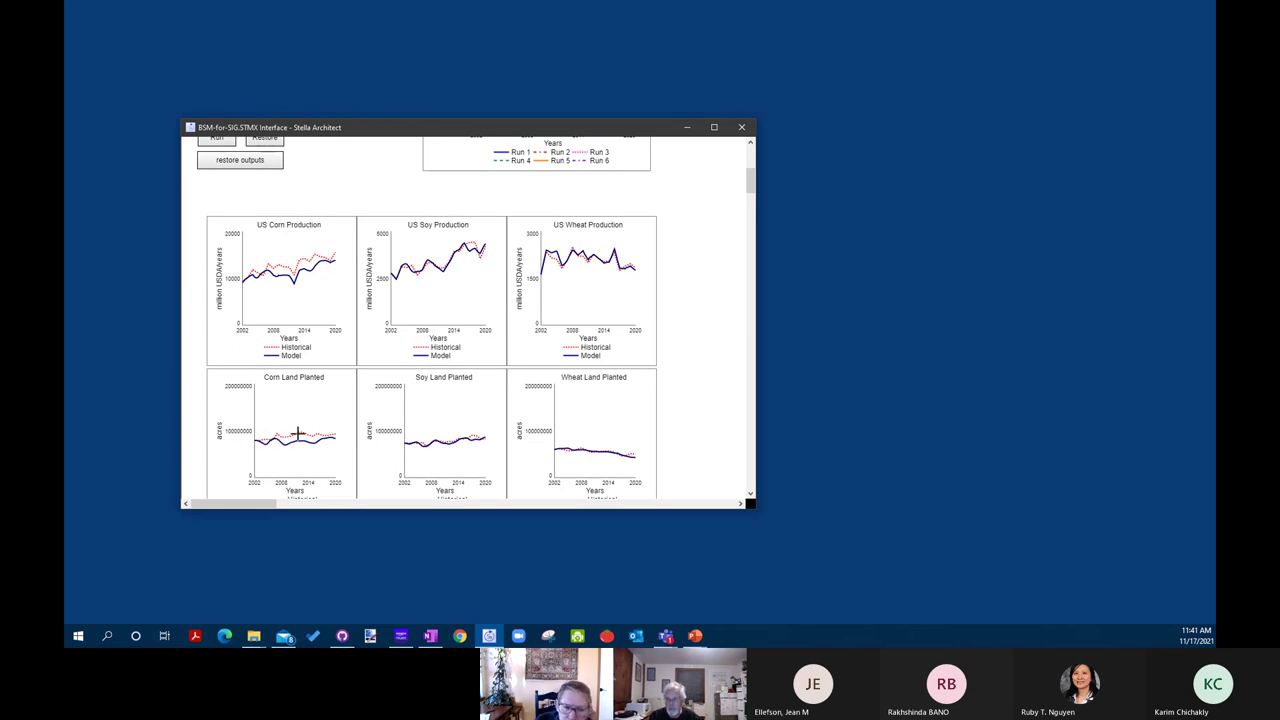
left_click(751, 493)
left_click(751, 493)
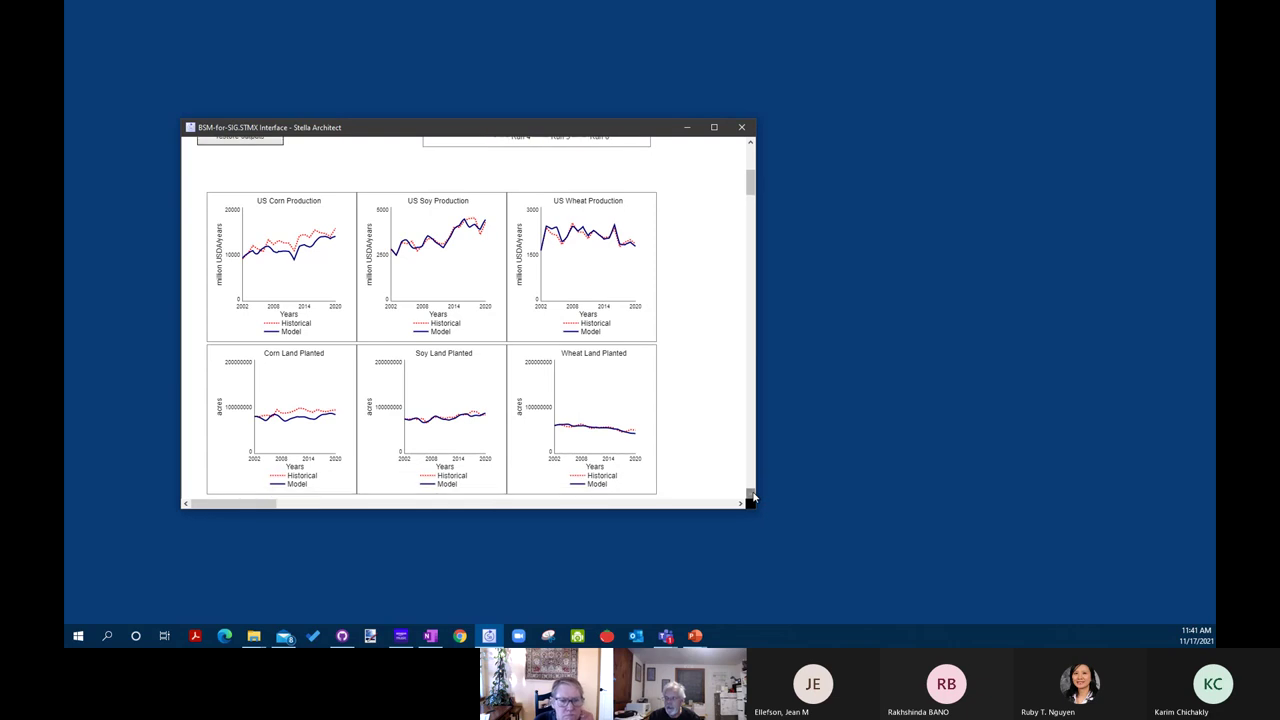
left_click(751, 493)
left_click(751, 493)
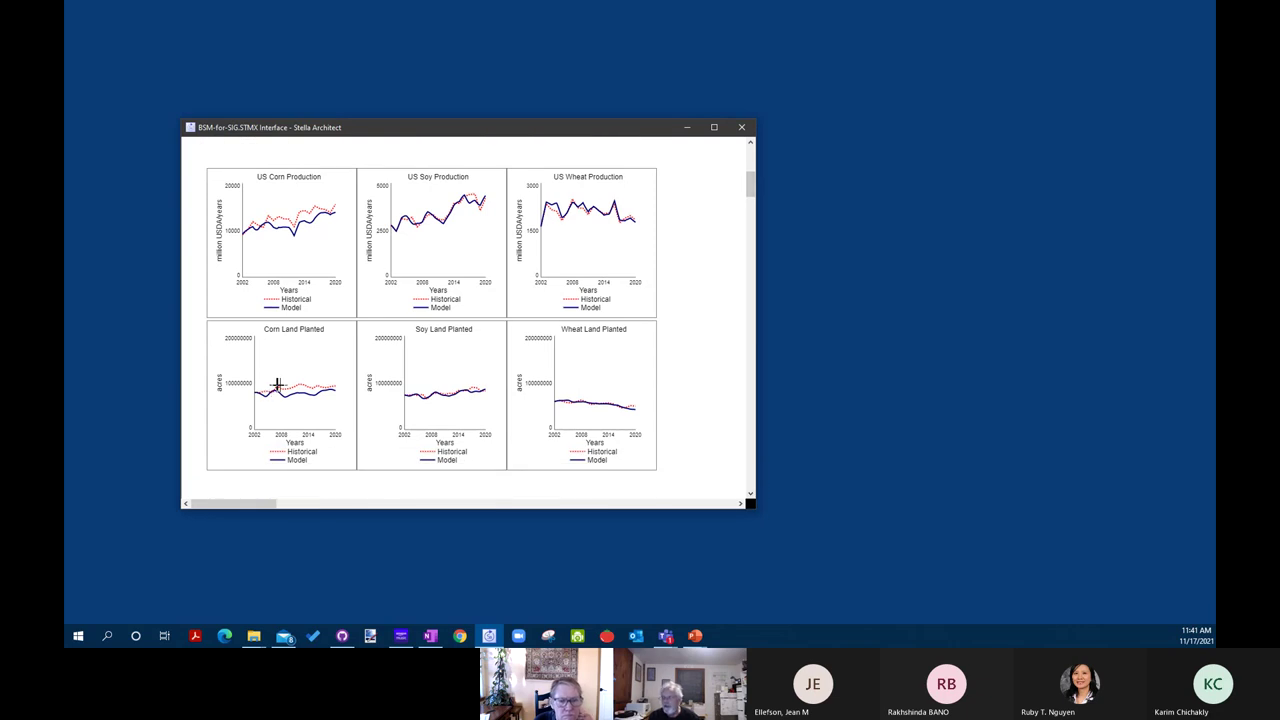
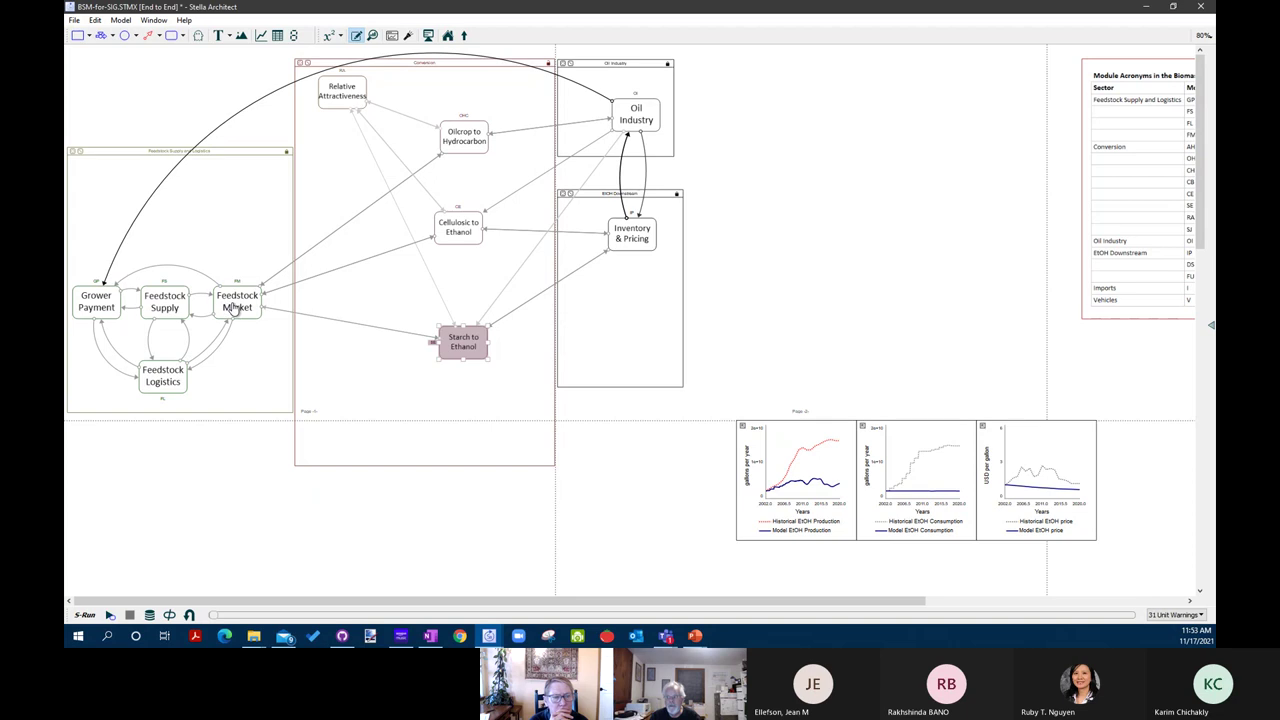
left_click(233, 308)
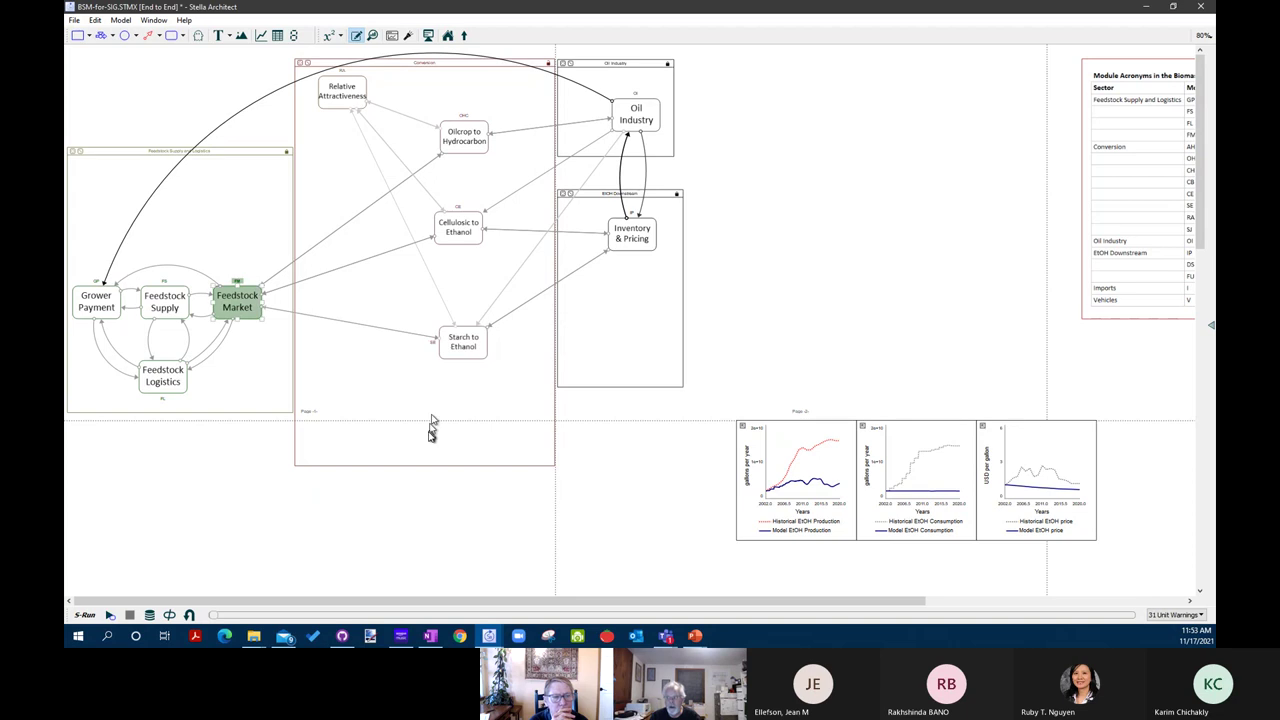
left_click(311, 529)
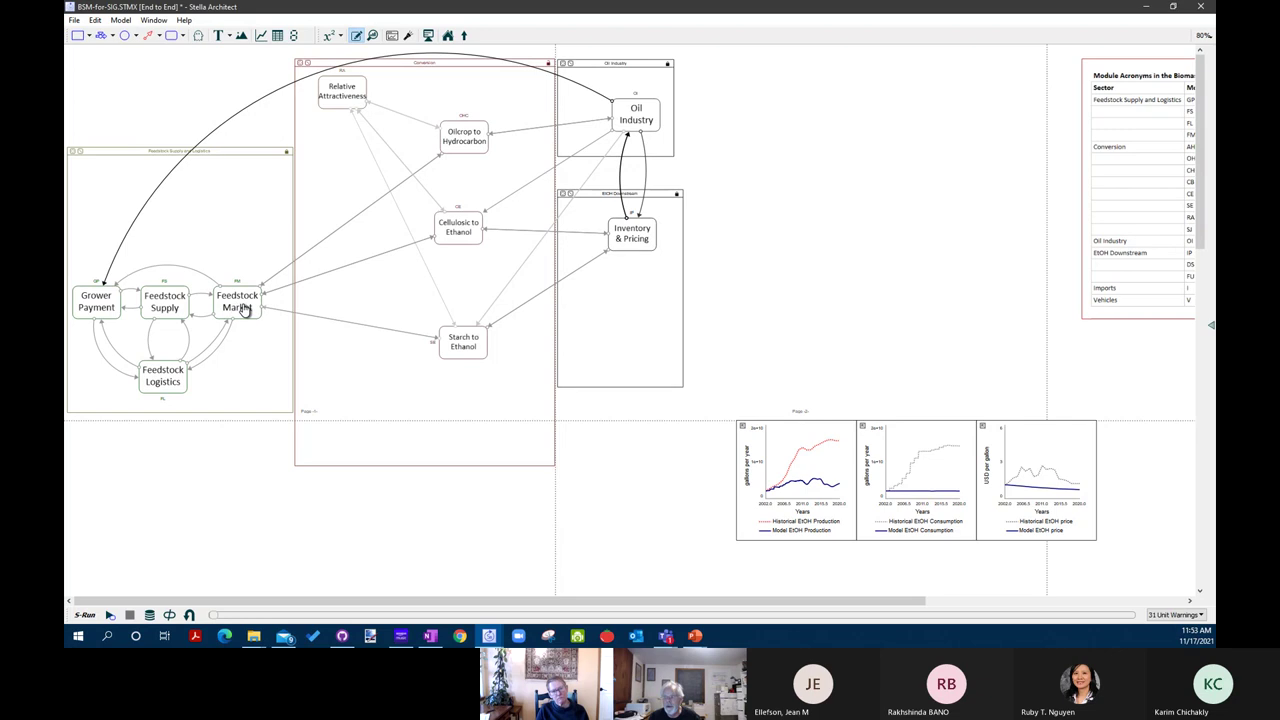
left_click(465, 347)
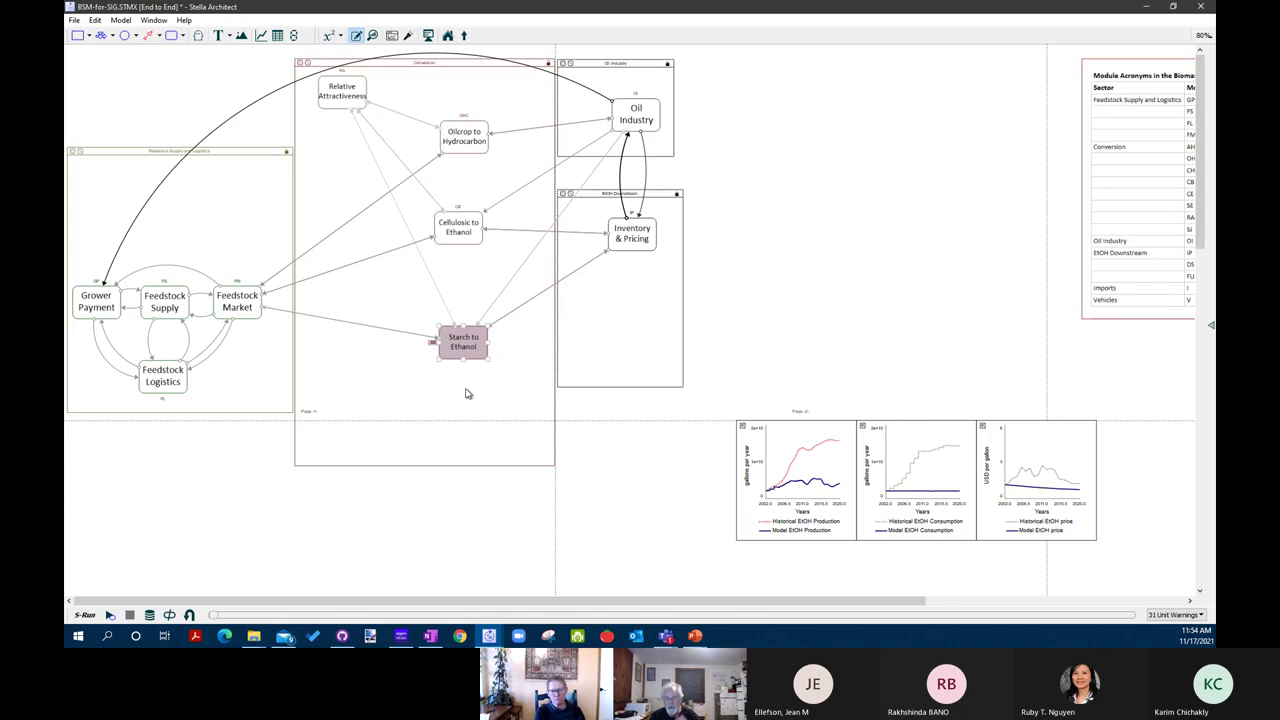
left_click(478, 348)
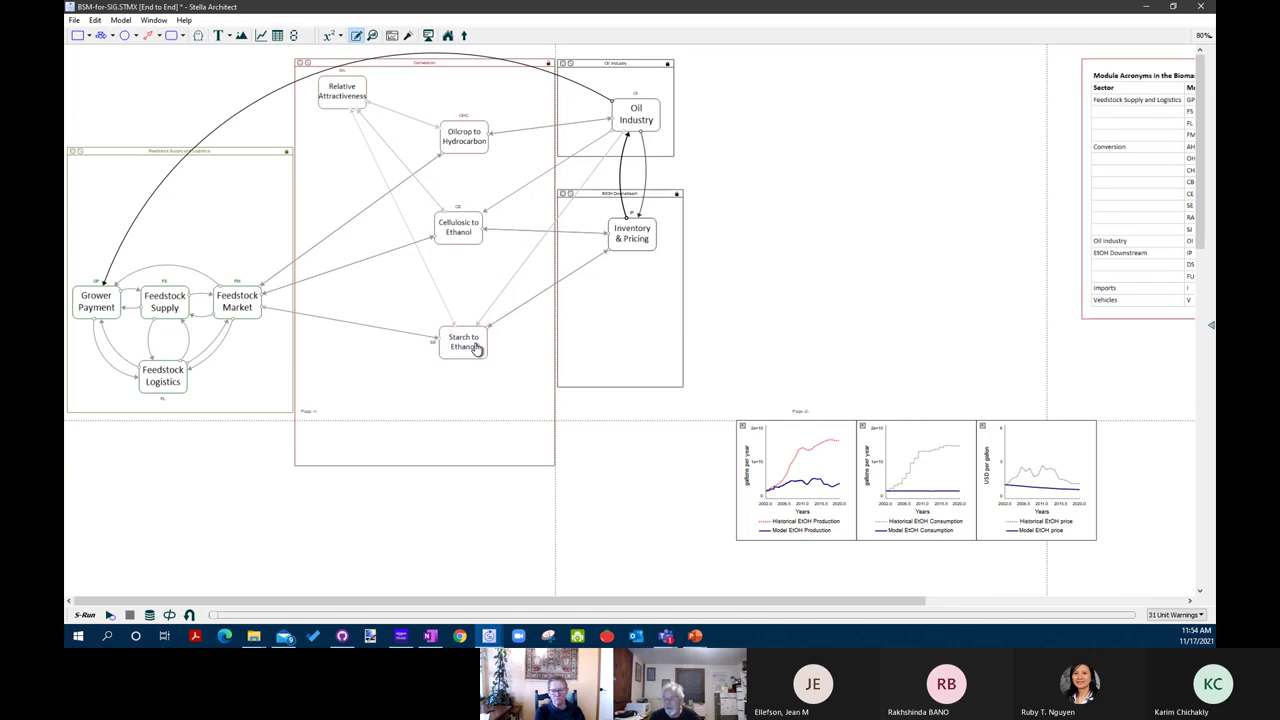
Open the Starch to Ethanol module and zoom to 20%, then 40%, to see its whole diagram
double_click(478, 348)
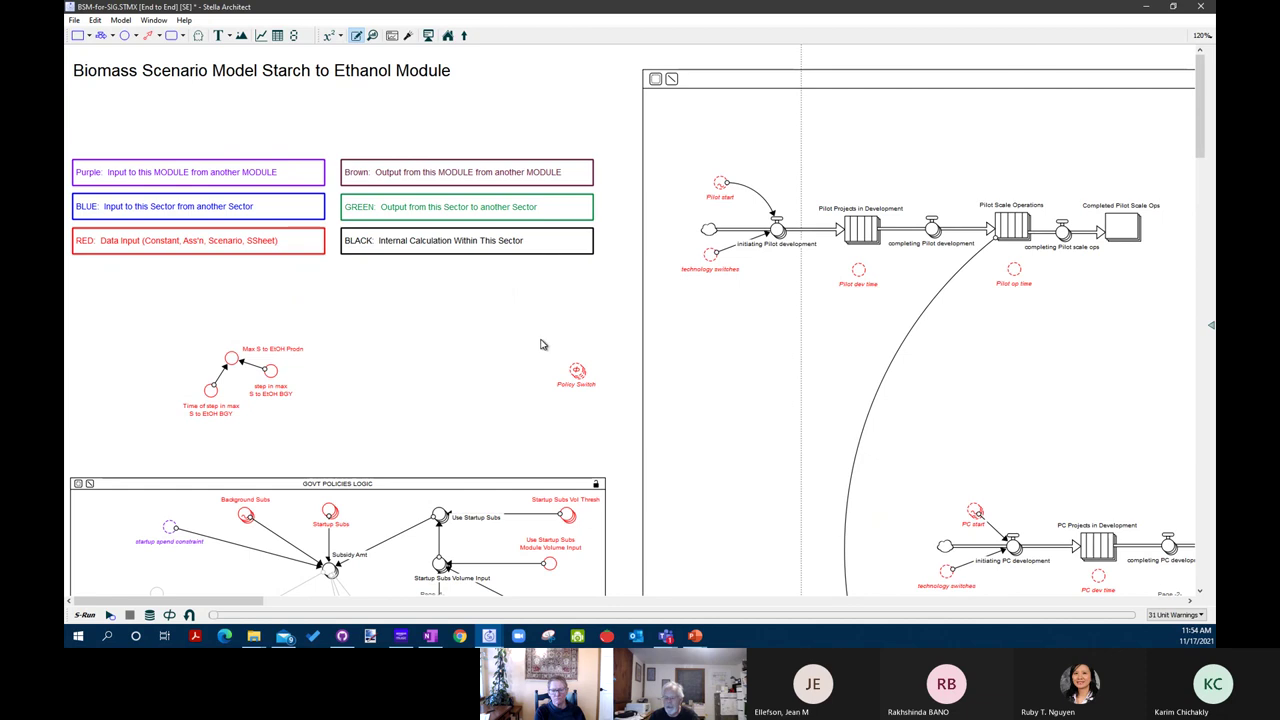
scroll(541, 345, "down", 5)
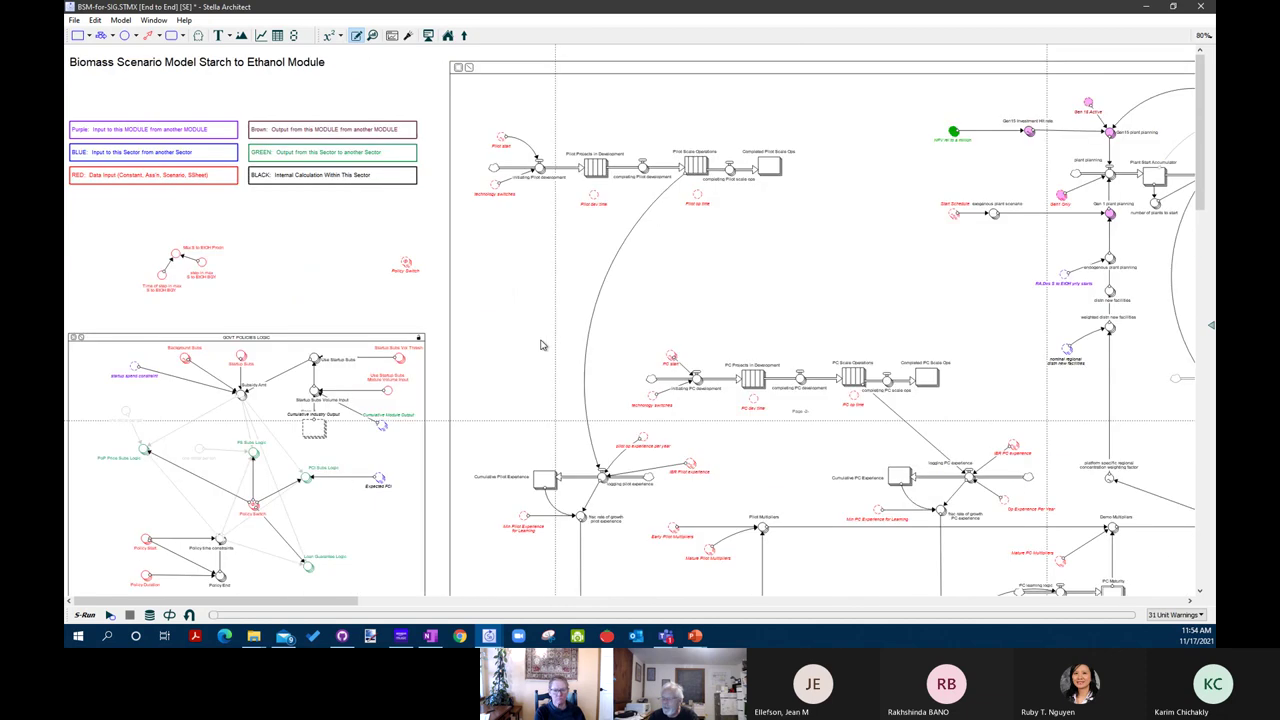
scroll(541, 345, "down", 2)
left_click(540, 343)
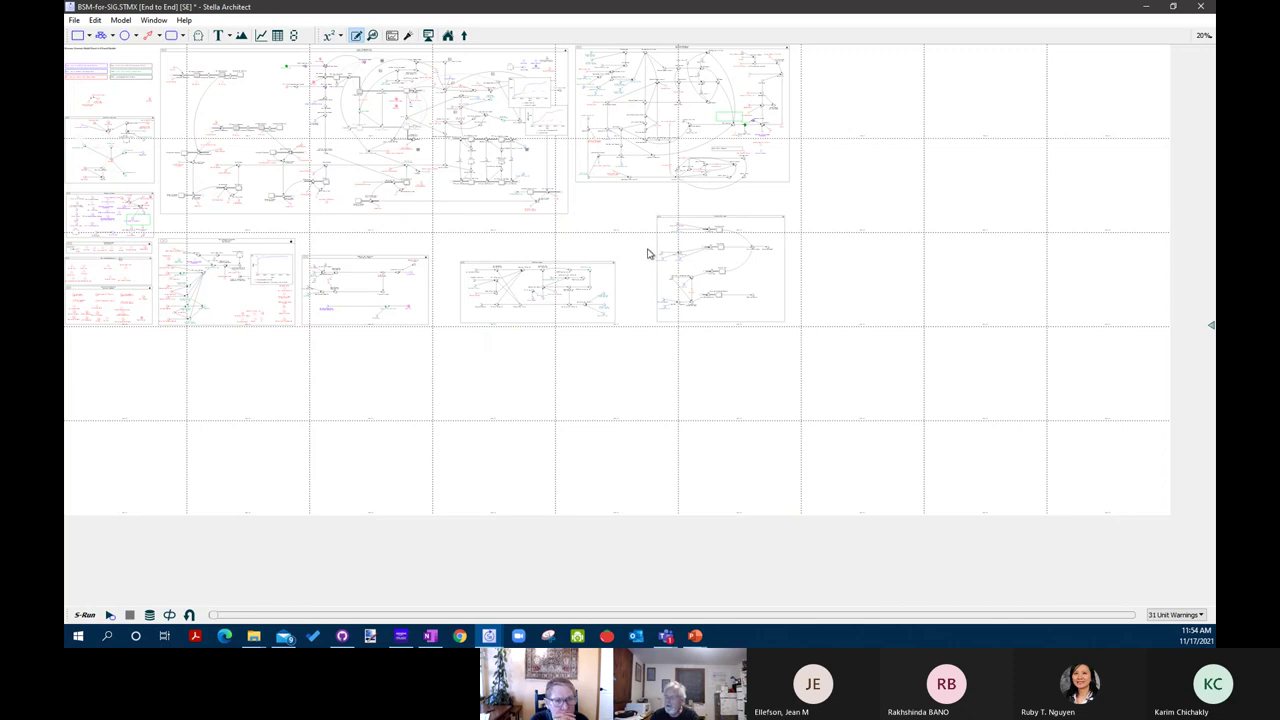
scroll(647, 254, "up", 2)
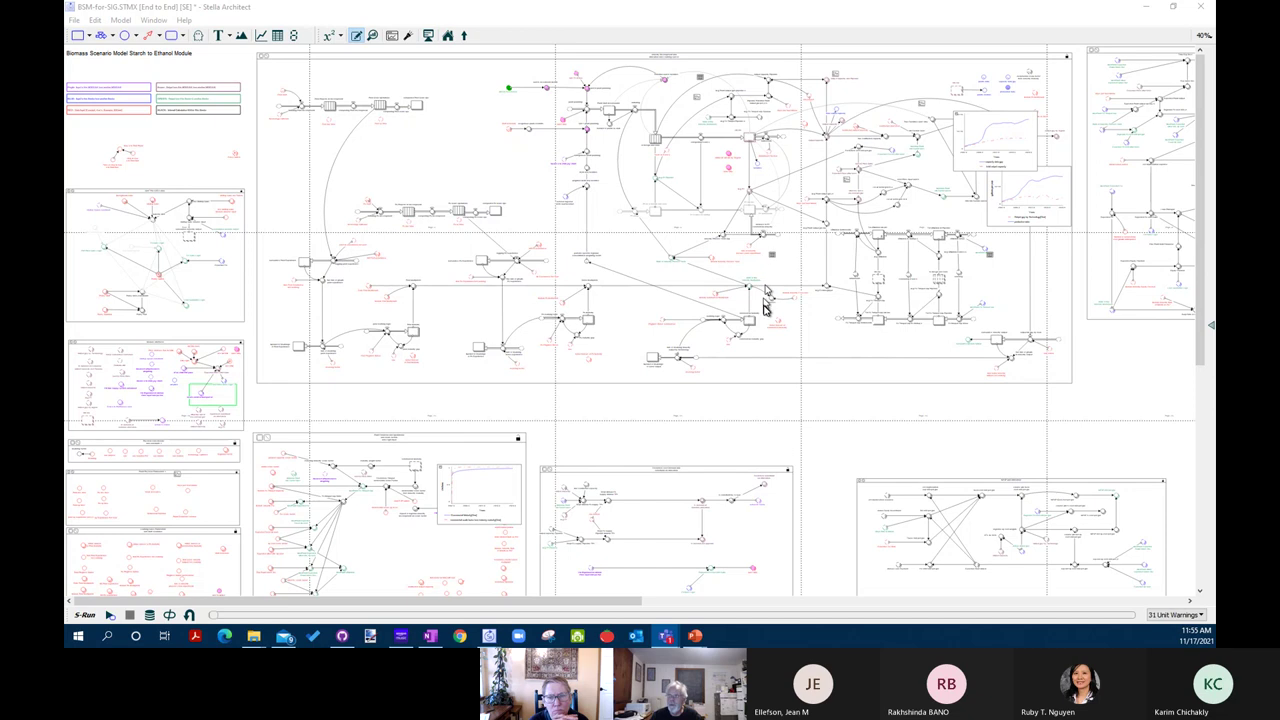
Open the Cellulosic to Ethanol module from the overview at 40% zoom and pan across it
left_click(466, 37)
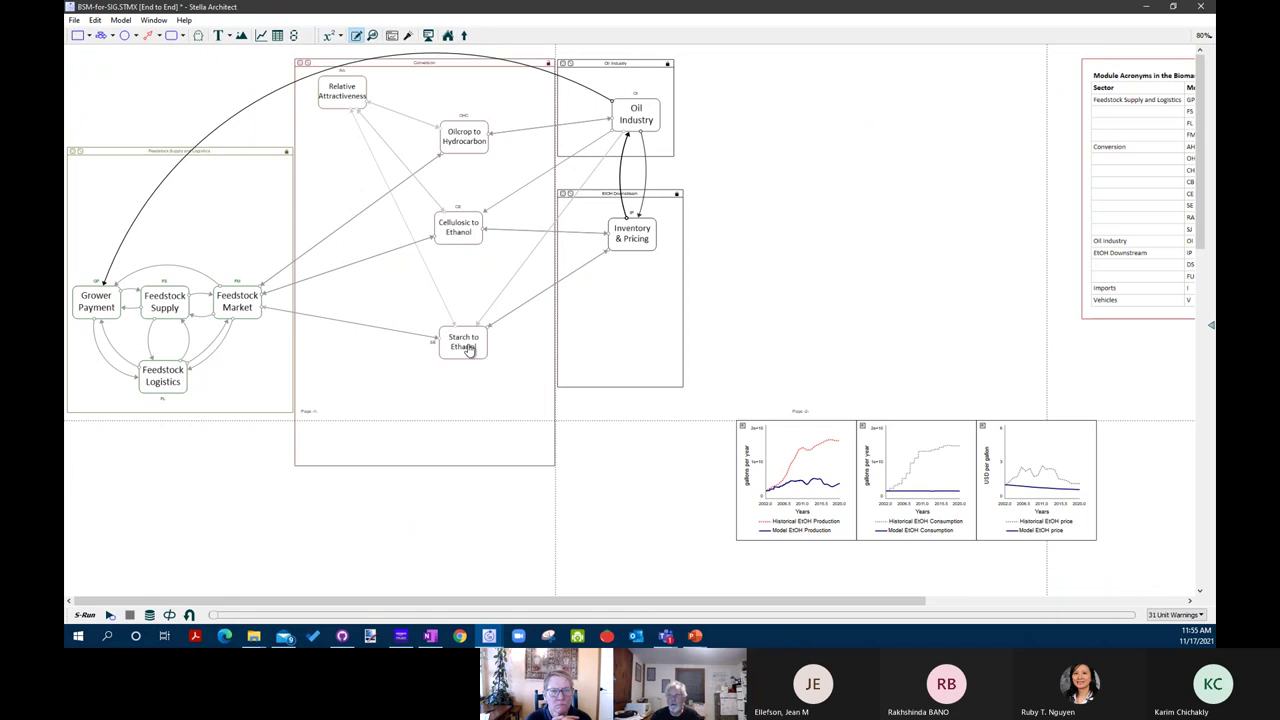
double_click(467, 230)
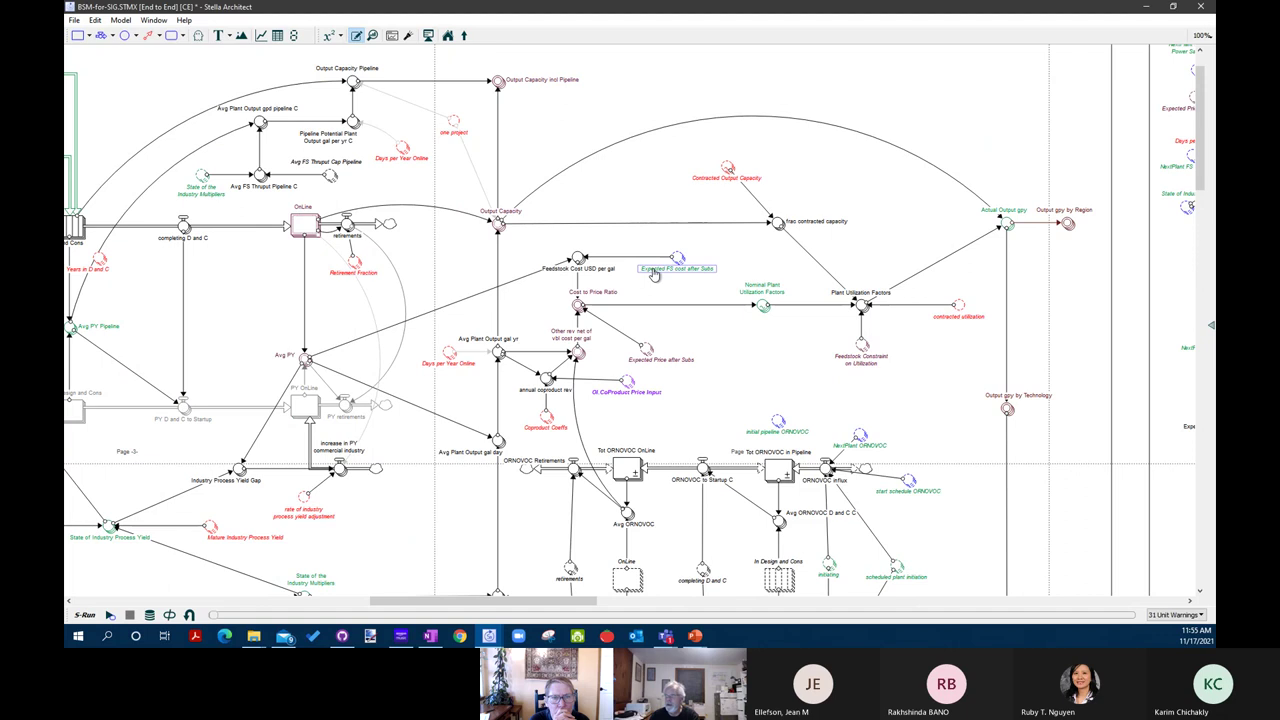
scroll(655, 275, "down", 2)
left_click_drag(663, 601, 163, 590)
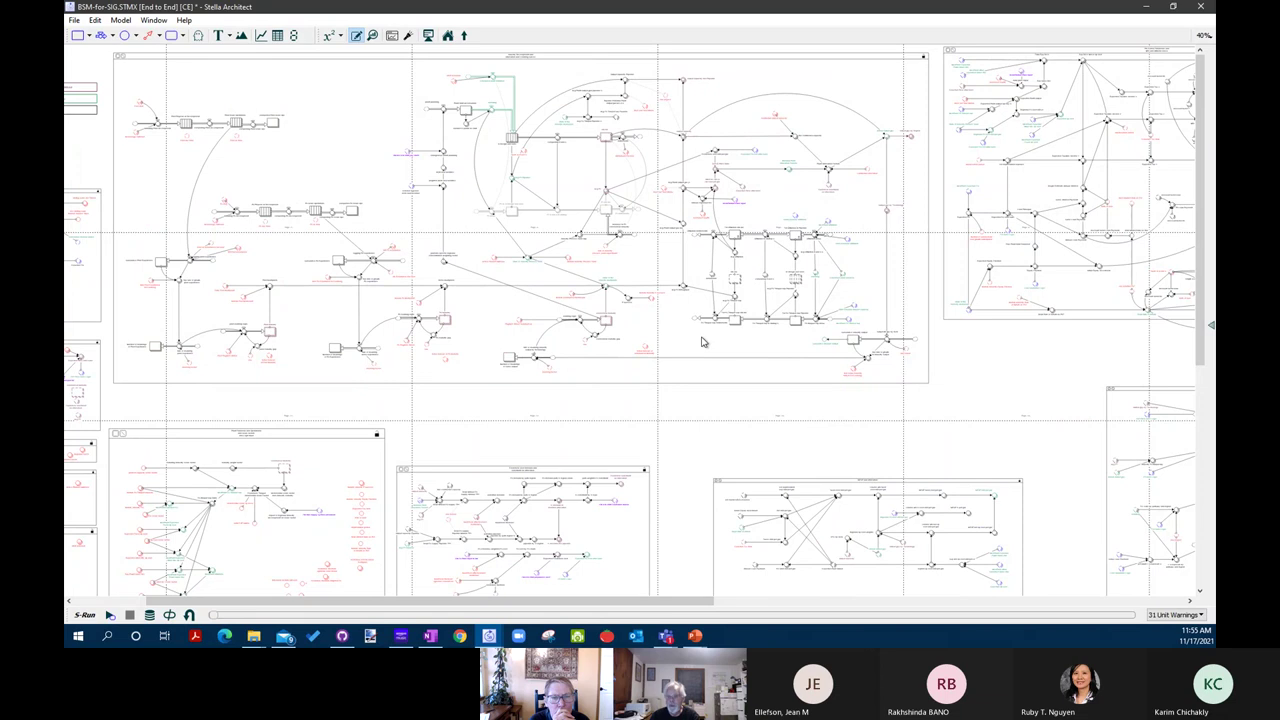
scroll(702, 342, "right", 5)
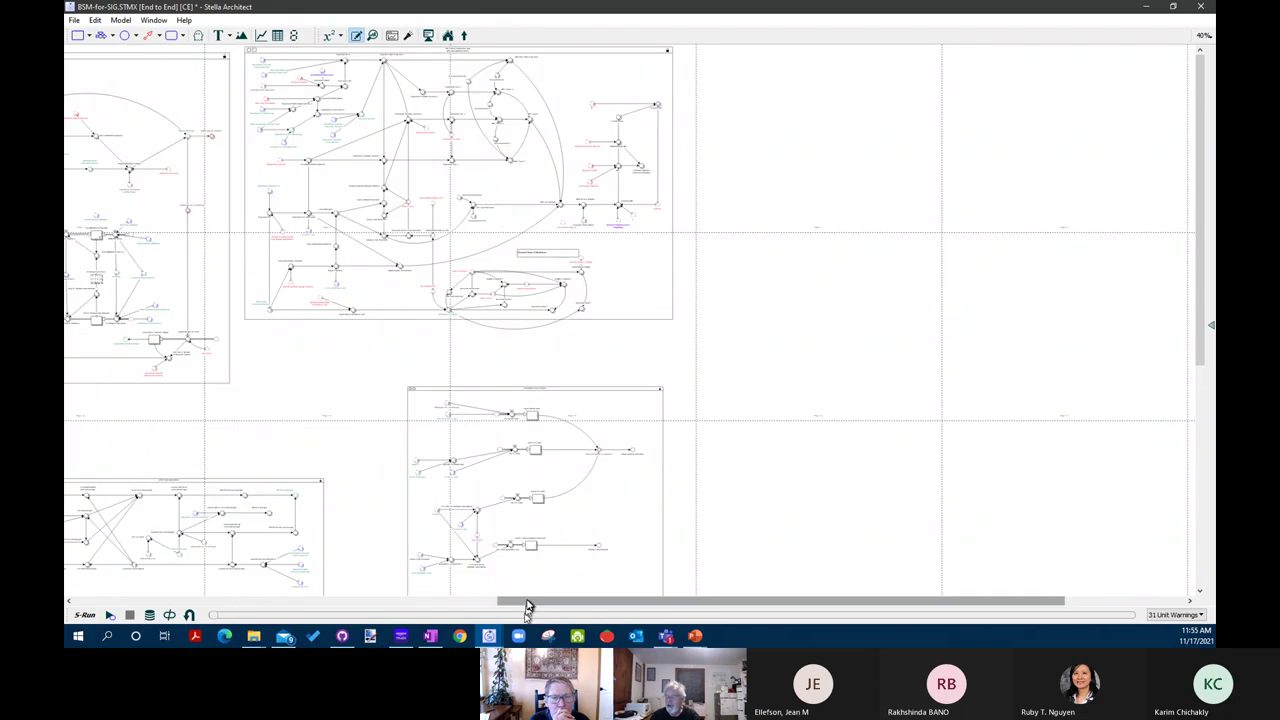
left_click_drag(524, 604, 173, 604)
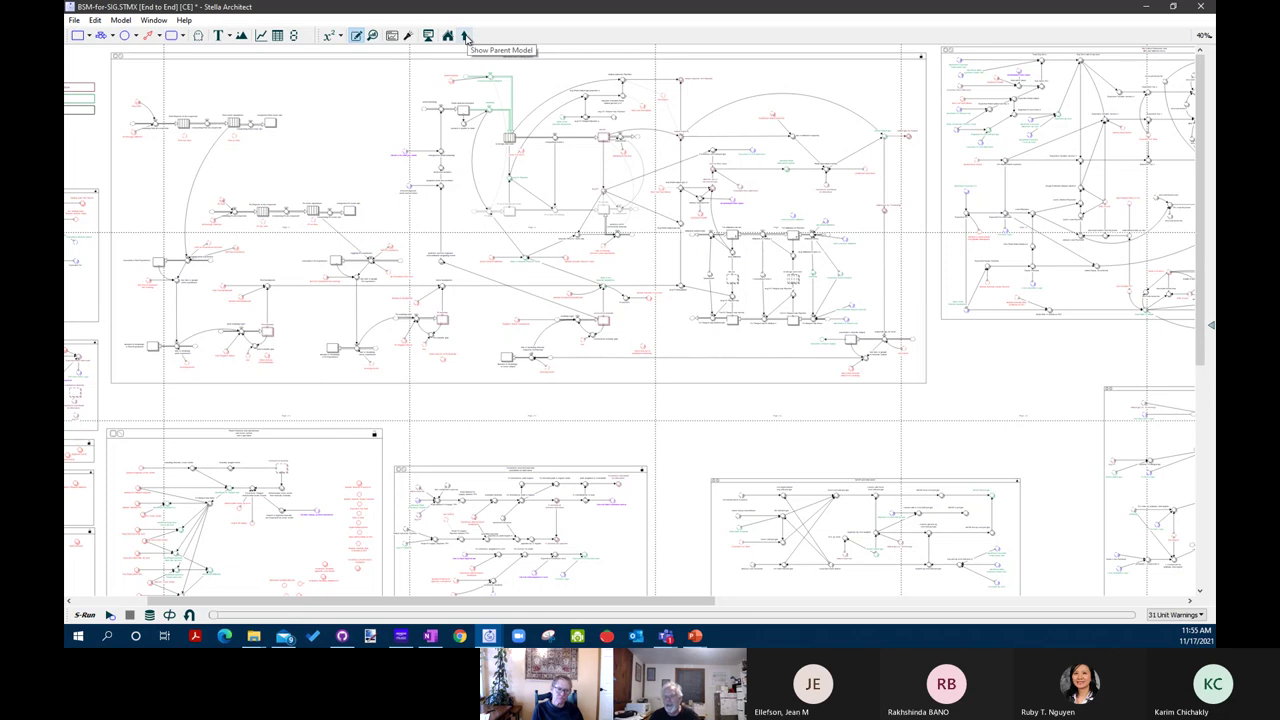
Open the Feedstock Supply module from the overview at its 'Optimization inputs, calculations, metrics' page
left_click(465, 36)
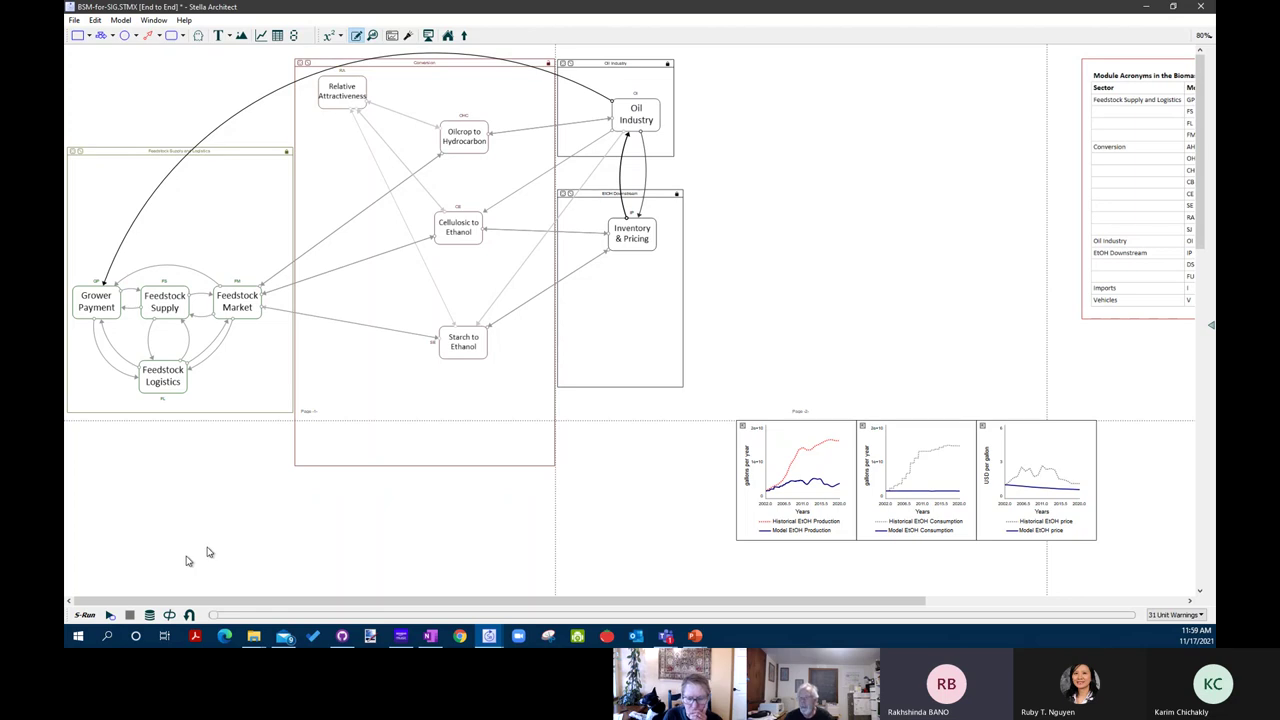
double_click(170, 318)
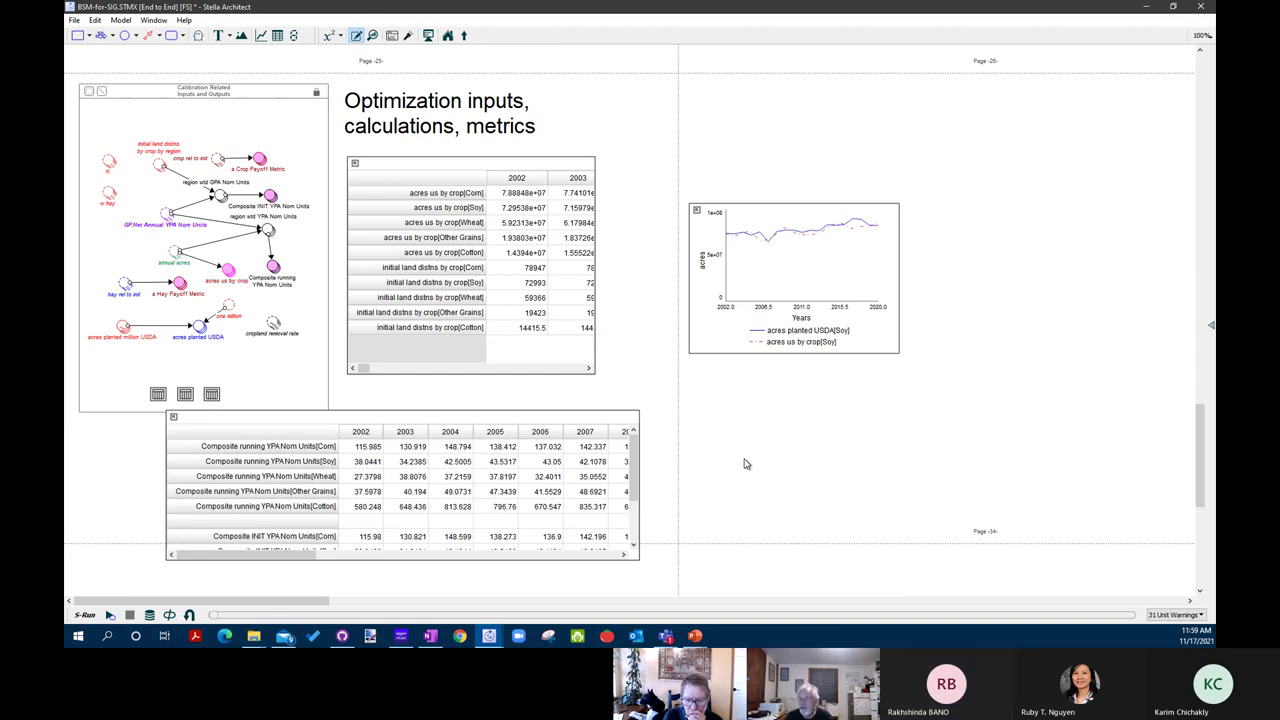
scroll(739, 470, "up", 10)
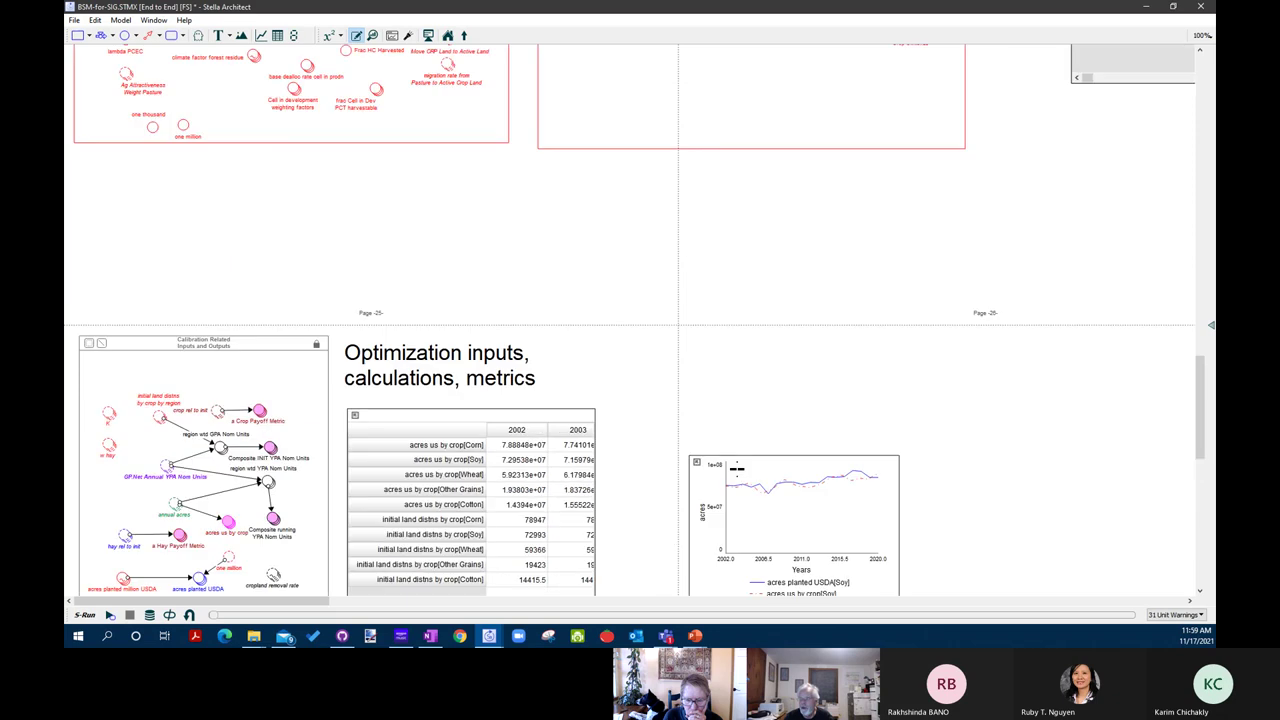
Scroll through the Page 10/11 pasture diagrams, then return to the top-level Biomass Scenario Model
scroll(739, 461, "up", 5)
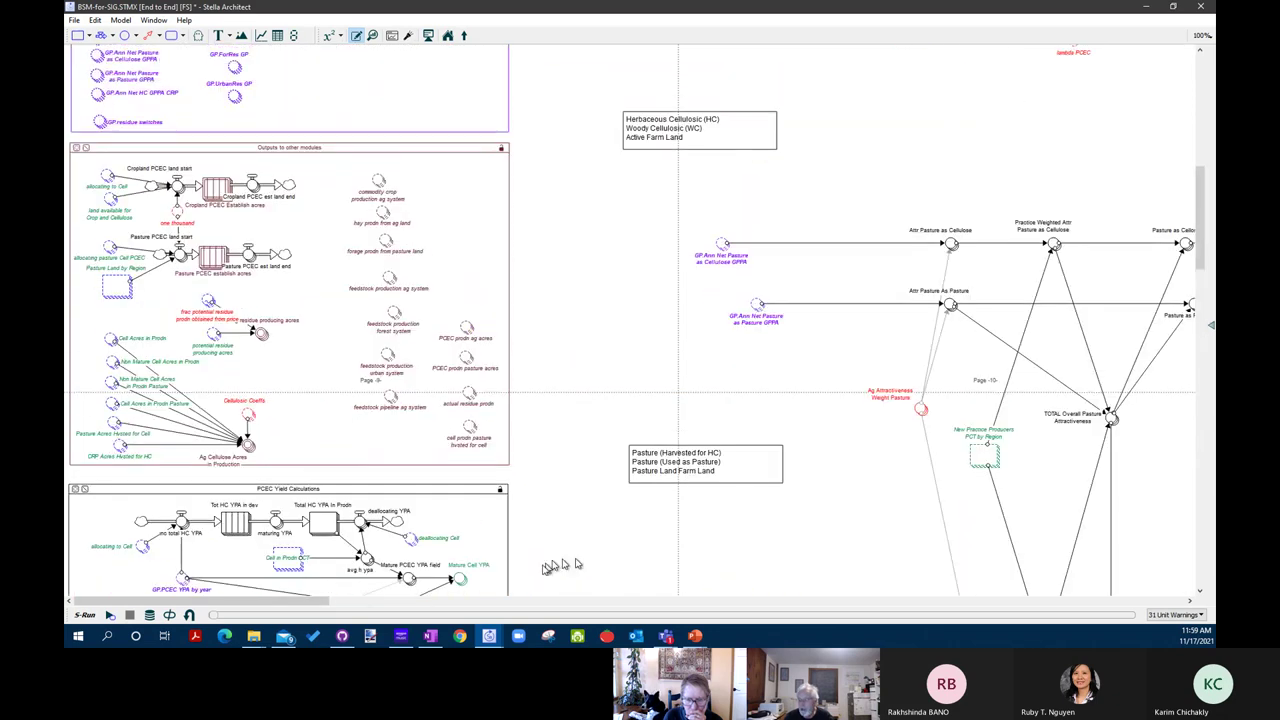
left_click_drag(229, 608, 374, 608)
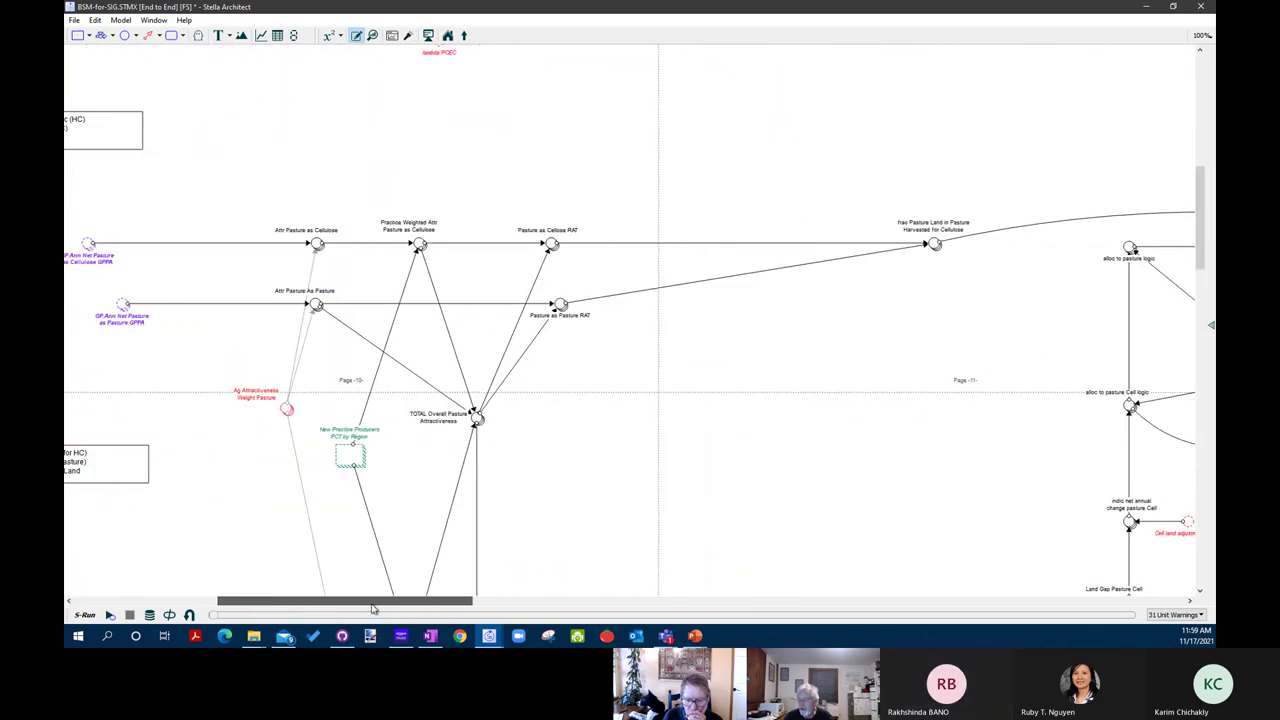
scroll(631, 452, "down", 2)
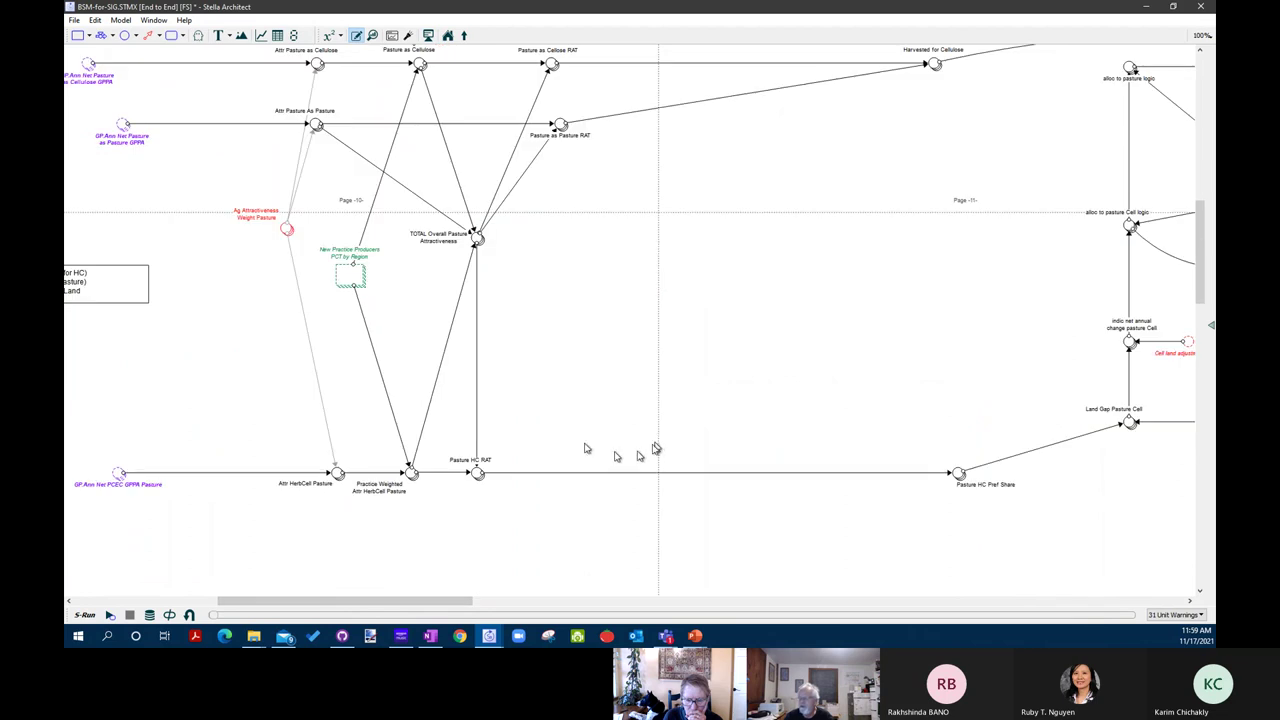
left_click(465, 36)
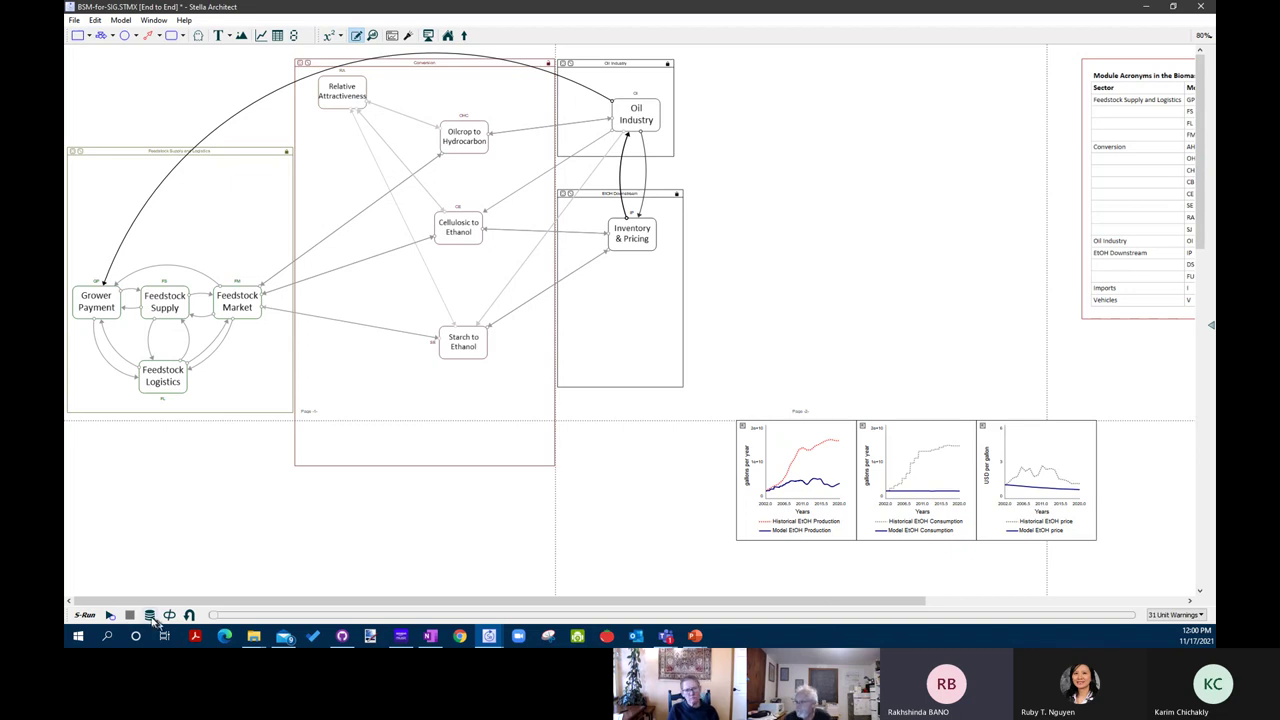
Show Model Analysis Tools (Sensitivity Analysis 1) in a widened floating window beside the graphs
double_click(365, 551)
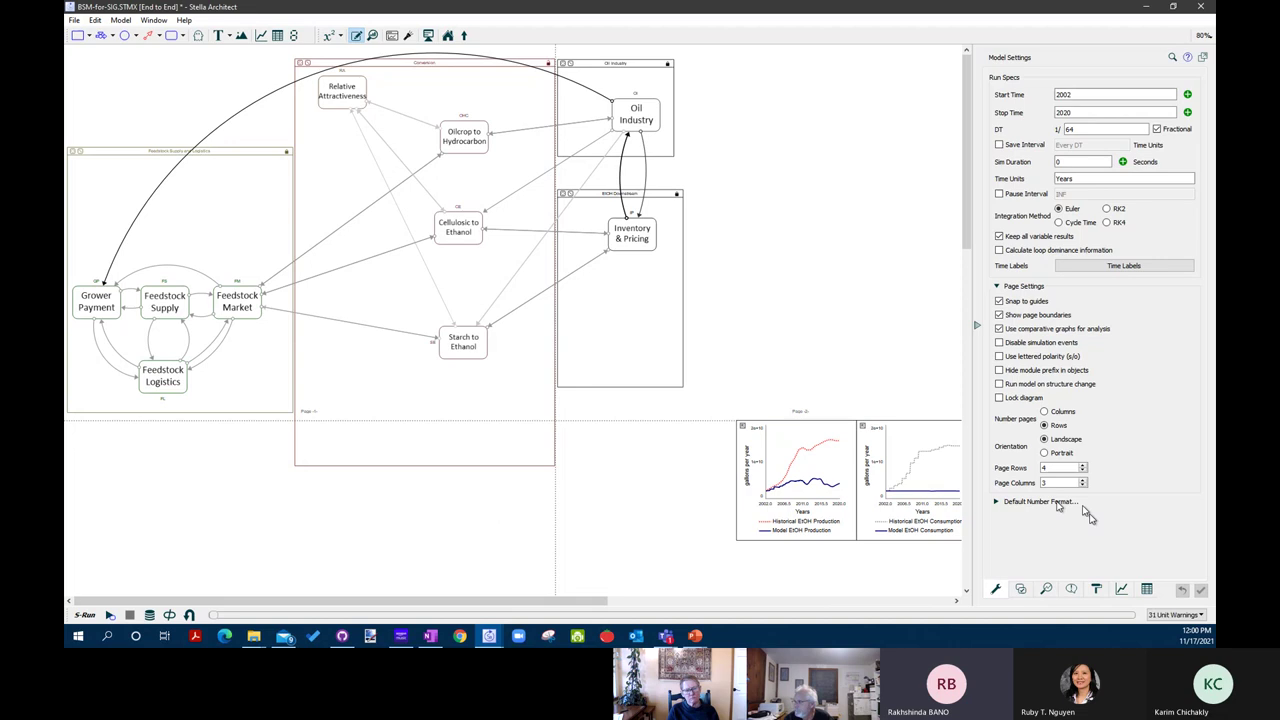
left_click(1049, 591)
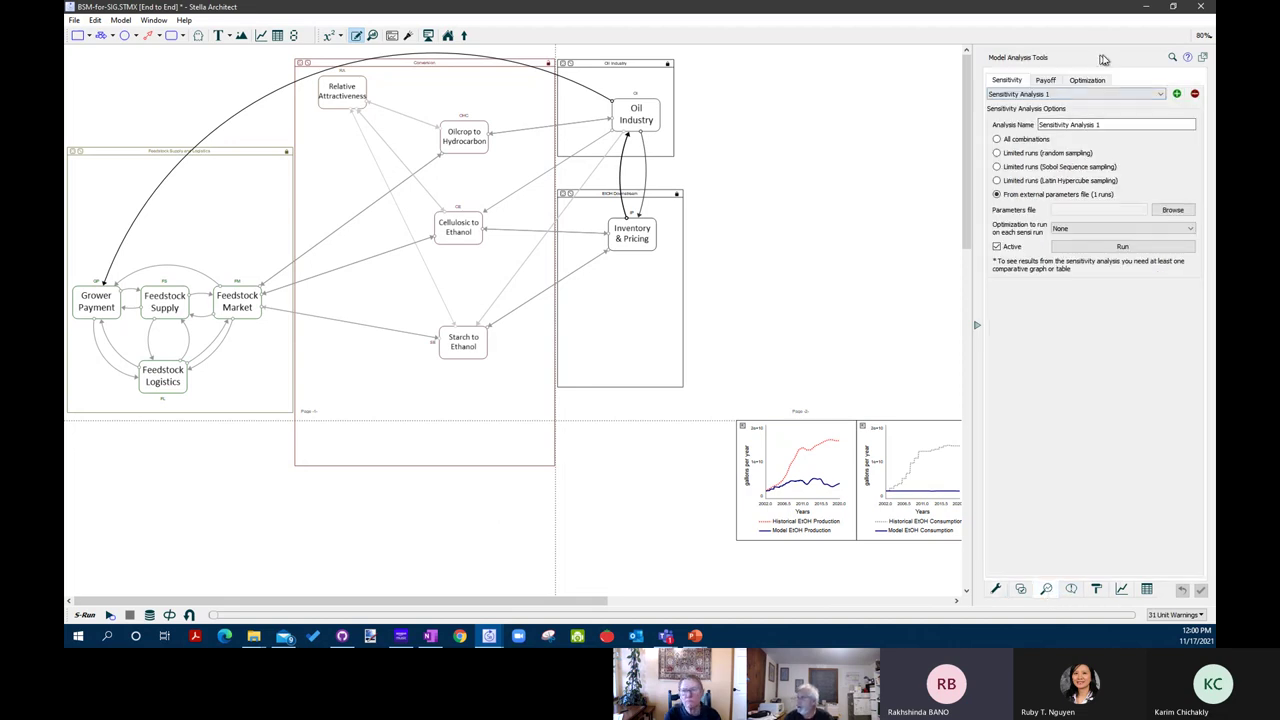
left_click(1202, 57)
left_click_drag(1150, 63, 562, 72)
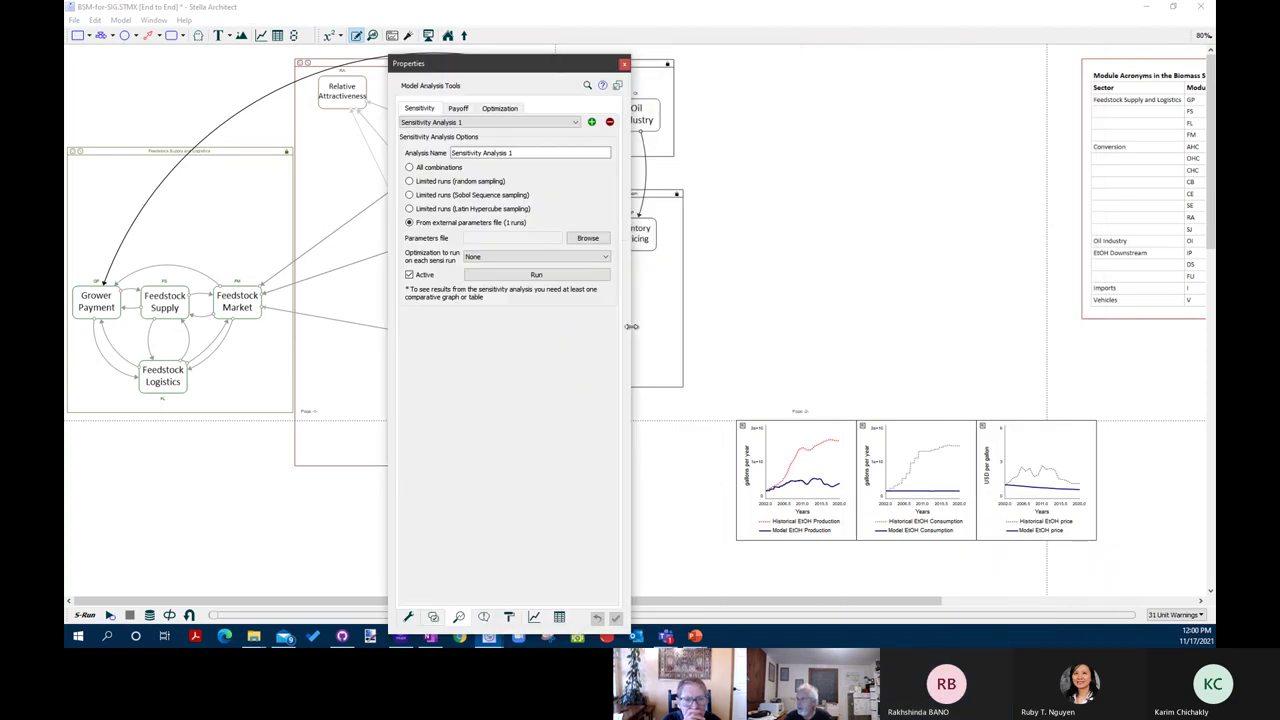
left_click_drag(631, 326, 946, 328)
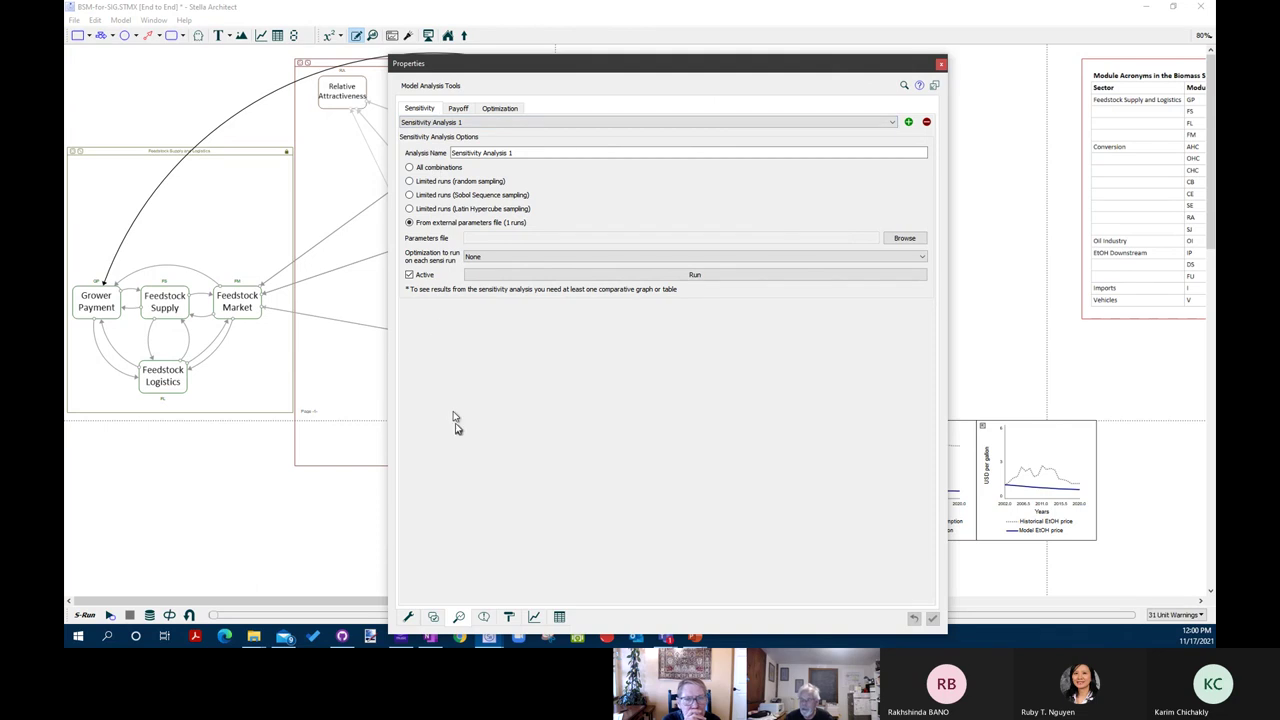
left_click_drag(628, 66, 607, 39)
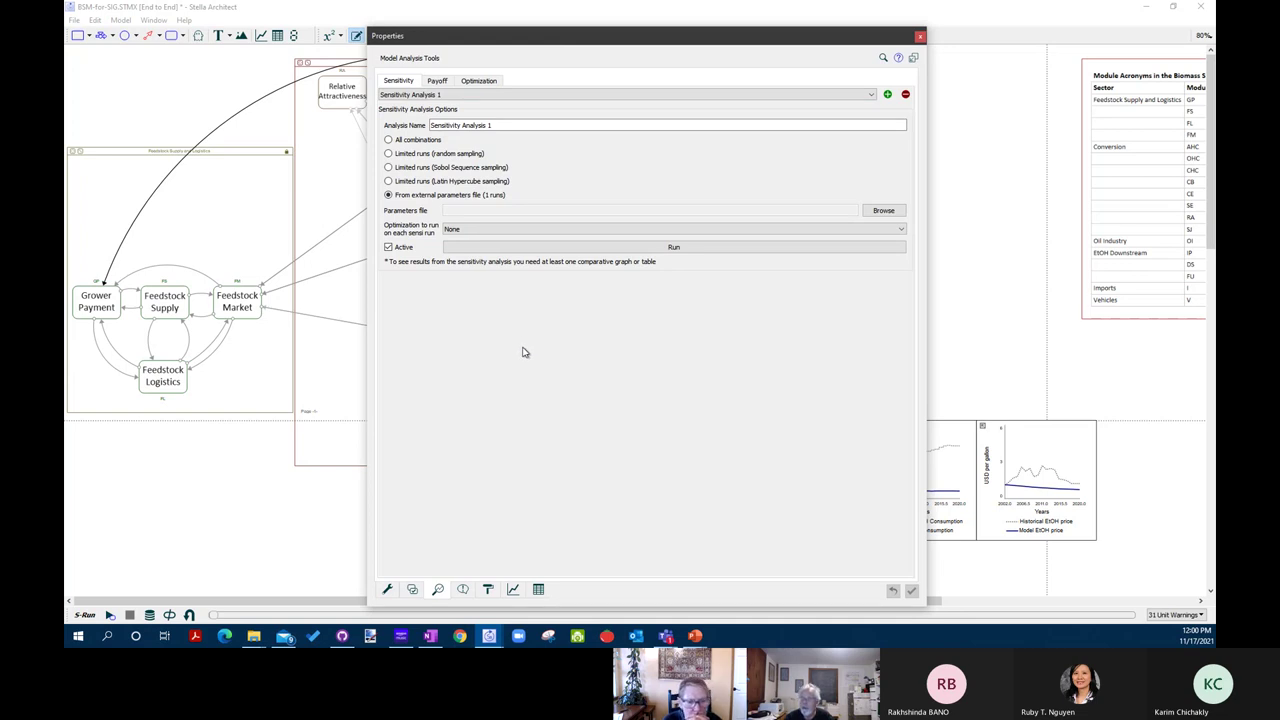
Show the Payoff tab's outcome-optimization payoff named Payoff, which has no elements yet
left_click(438, 82)
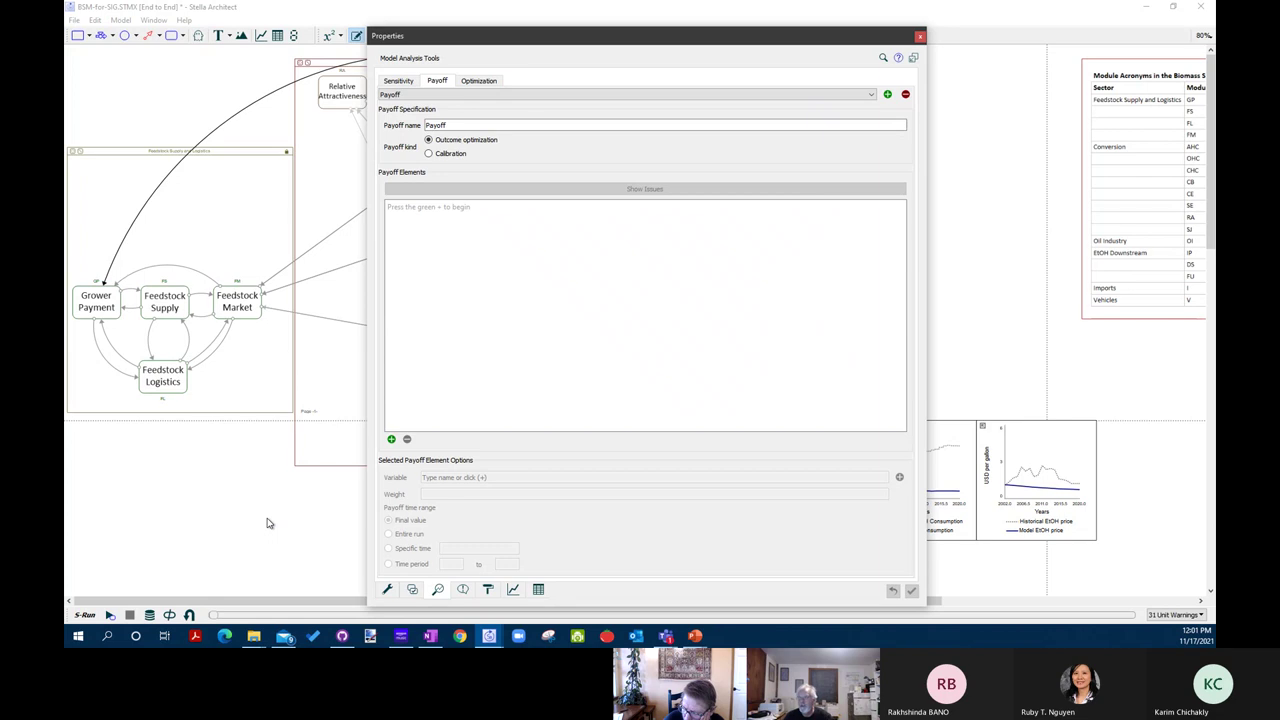
Inspect the Powell optimization varying RA.invest attractiveness weighting from 0.04 to 0.55
left_click(482, 82)
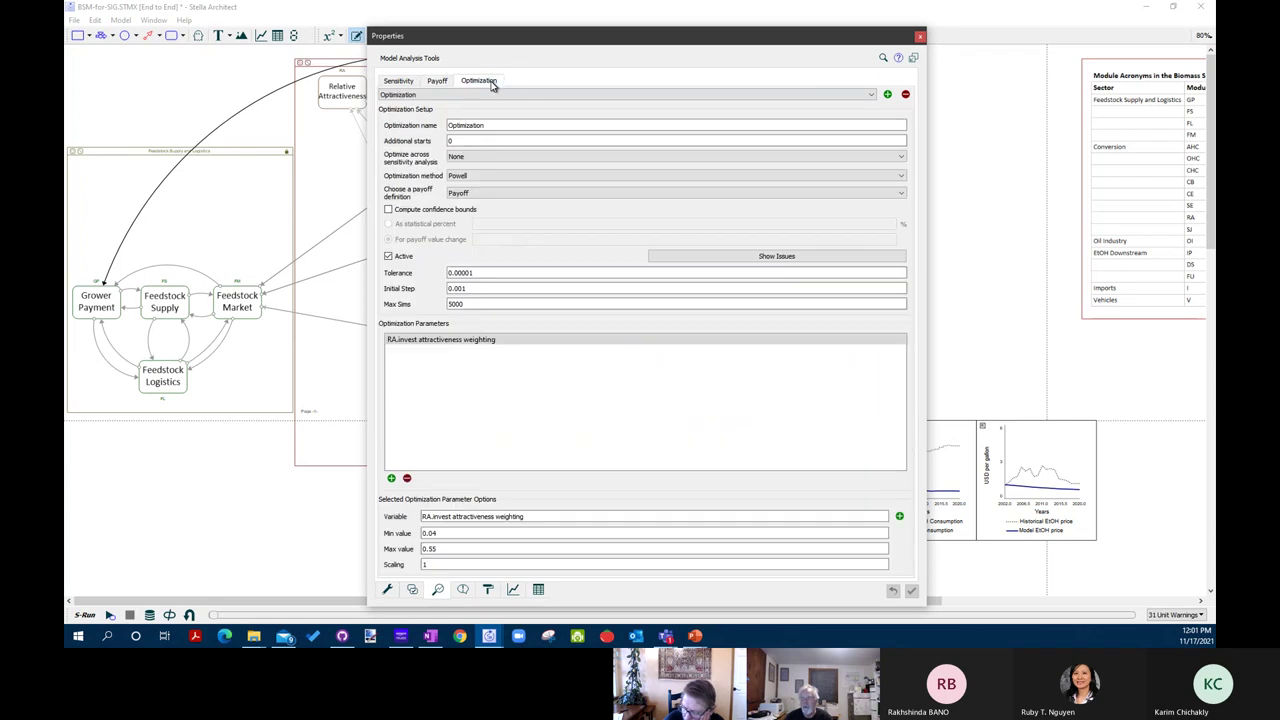
left_click(411, 341)
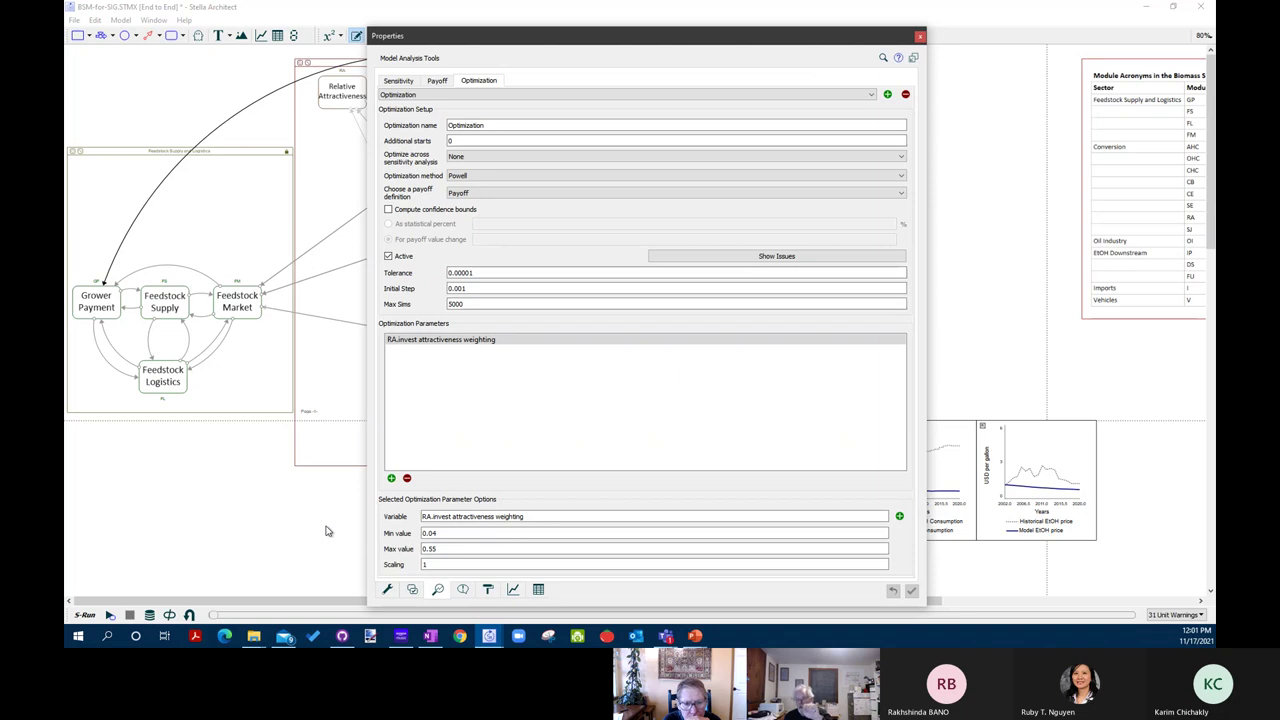
left_click(457, 548)
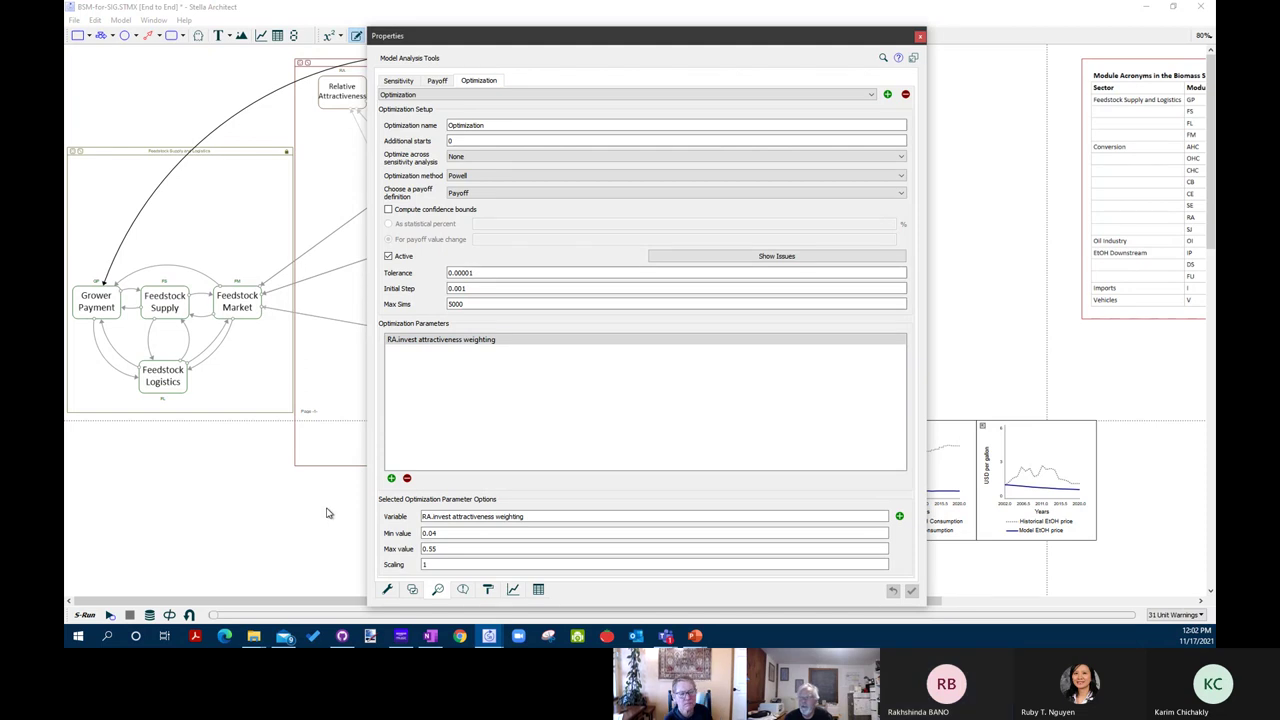
left_click(477, 180)
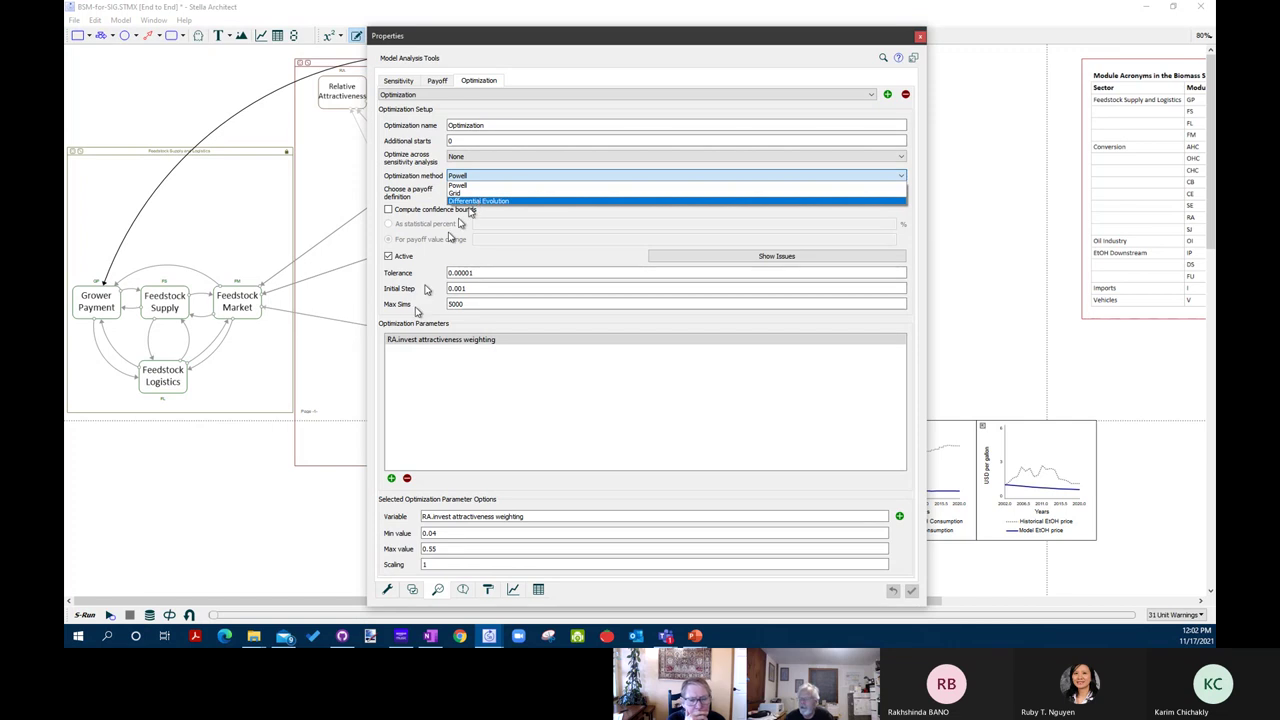
Close the floating analysis window, leaving Model Settings (2002–2020, DT 1/64, Euler) docked
left_click(245, 507)
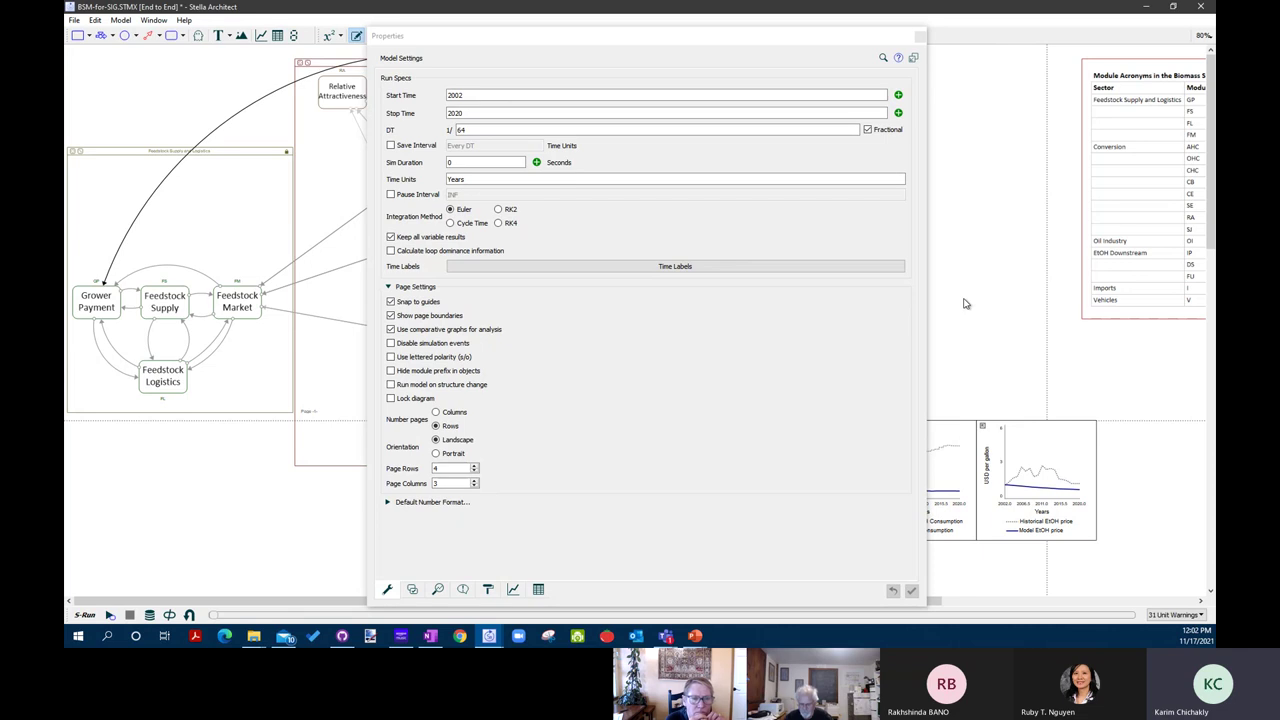
left_click(921, 37)
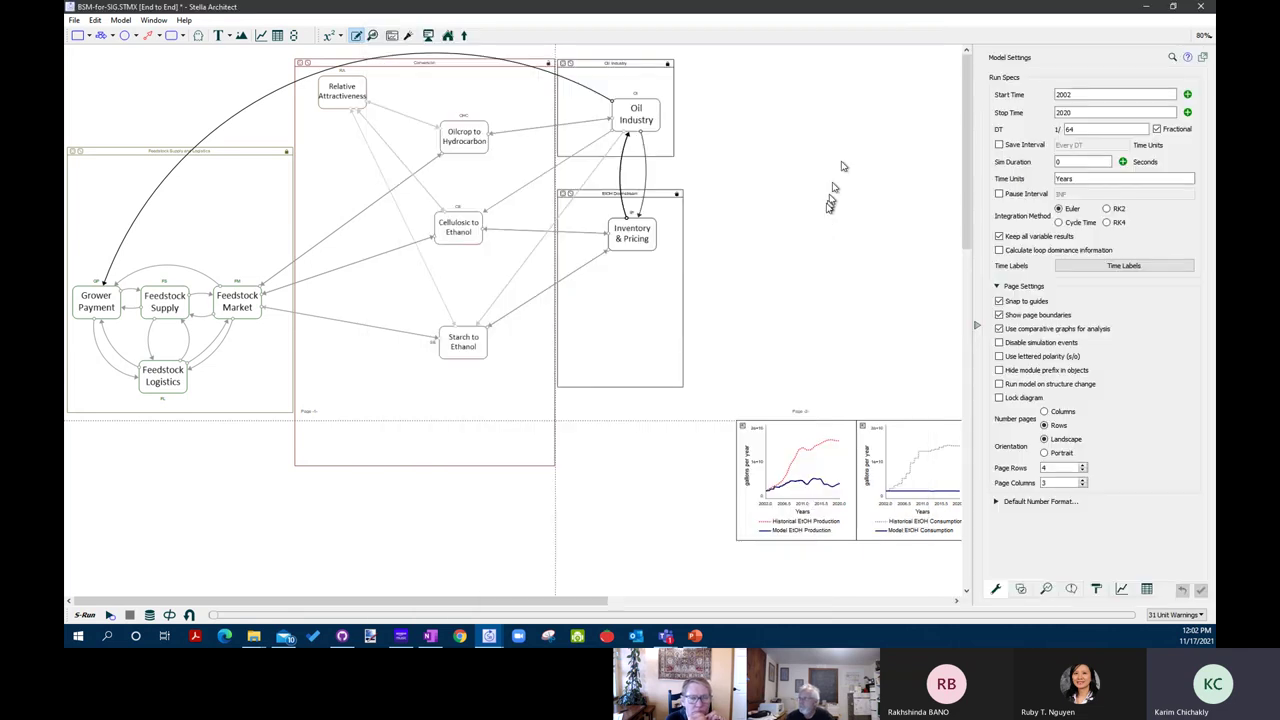